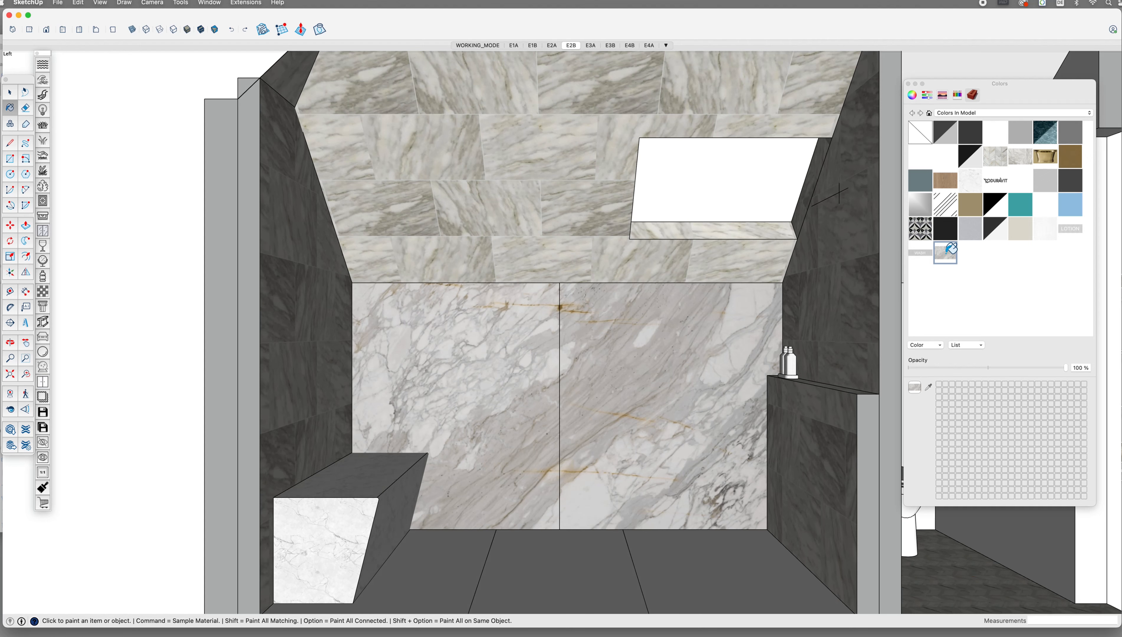
- Open the marble slab material "Screenshot 2025-05-01 at 13.46.35" for editing from the Colors In Model library
click(945, 113)
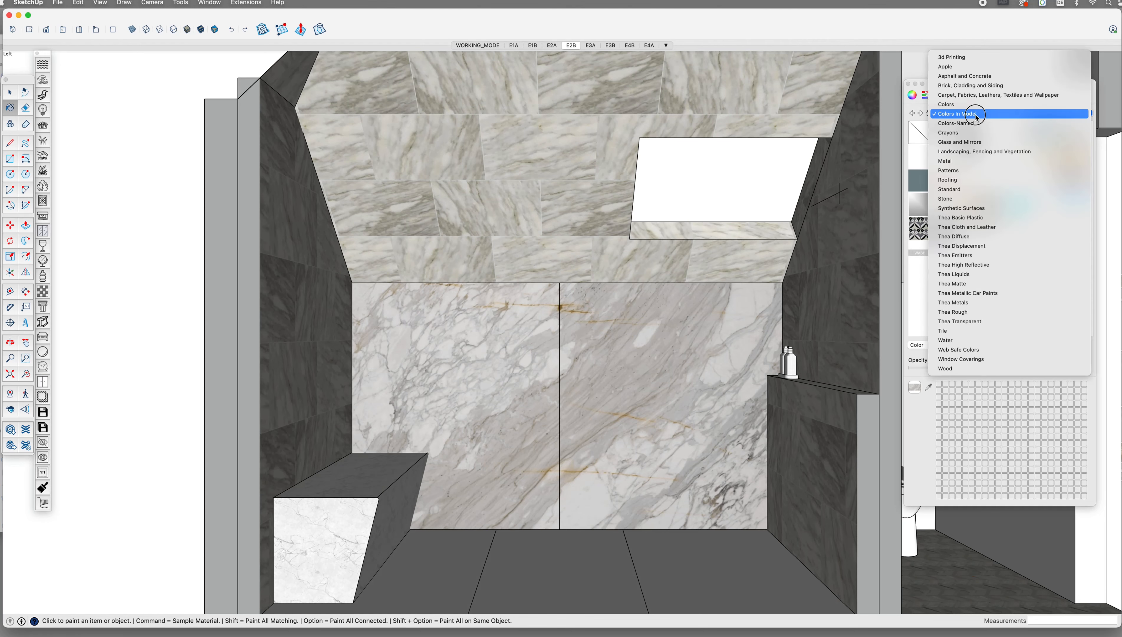
click(944, 114)
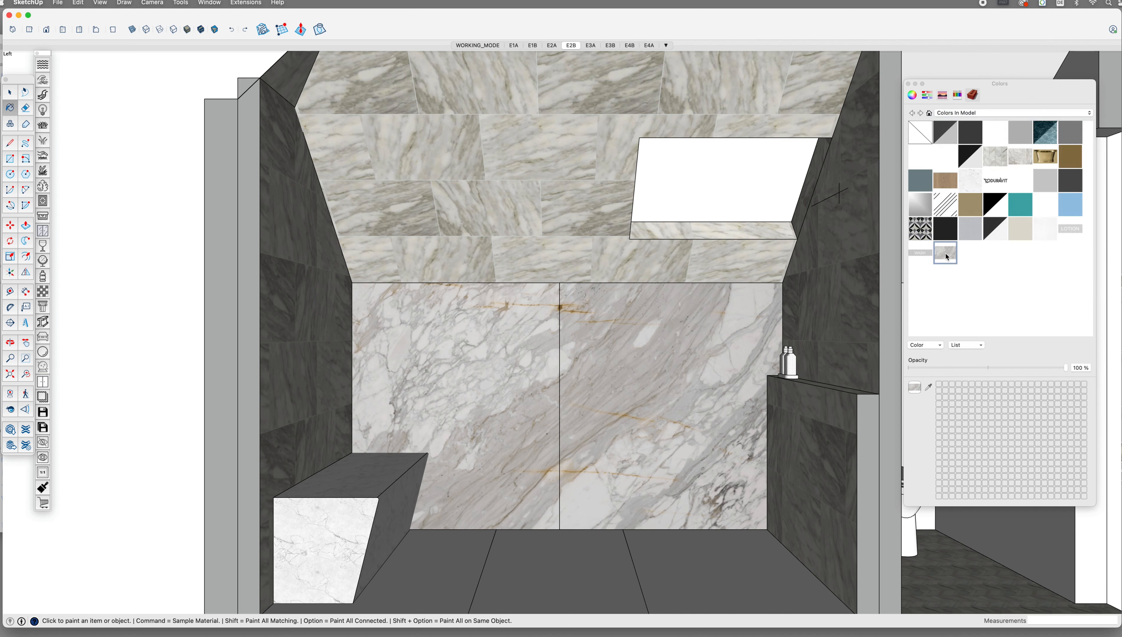
click(11, 94)
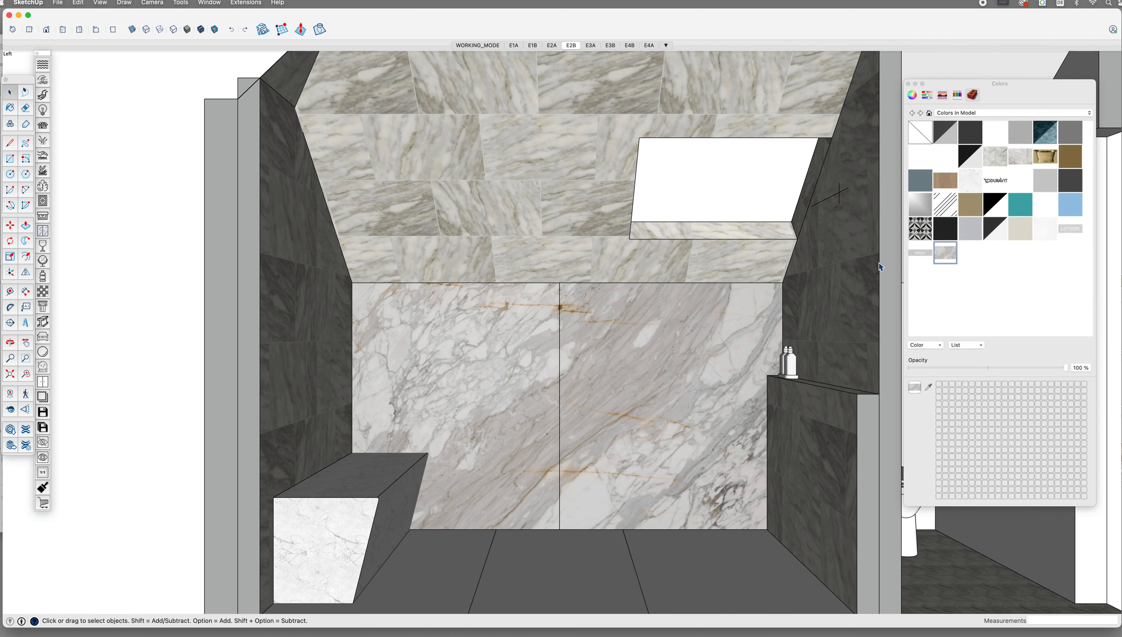
double_click(945, 253)
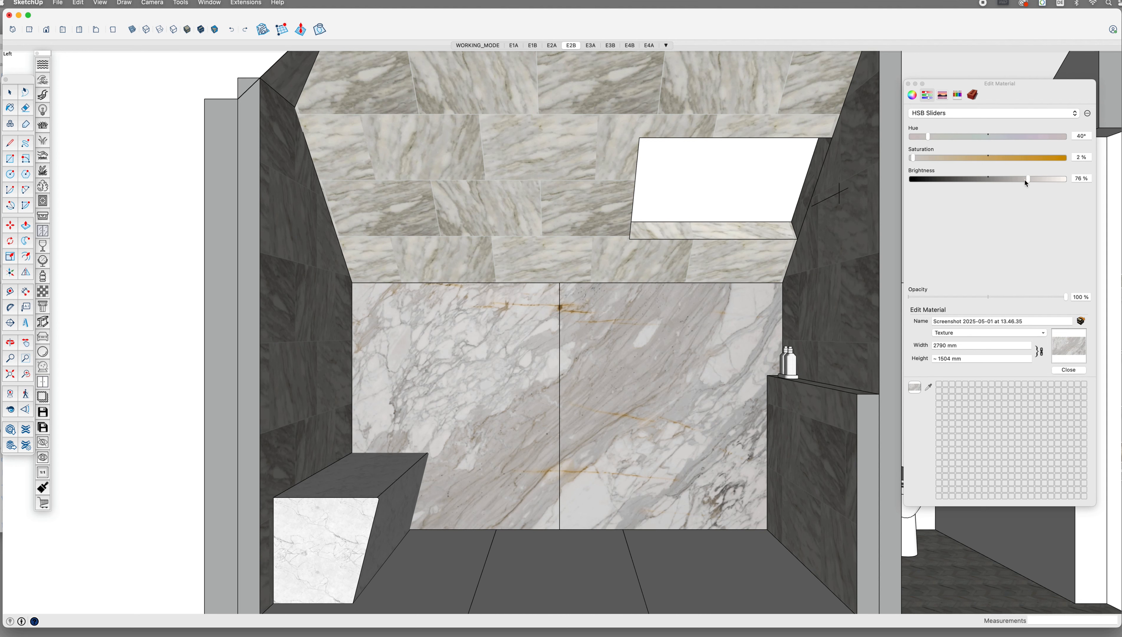
- Set the marble material's brightness to 72% and its hue to 49° with the HSB sliders
drag(1026, 182, 1022, 181)
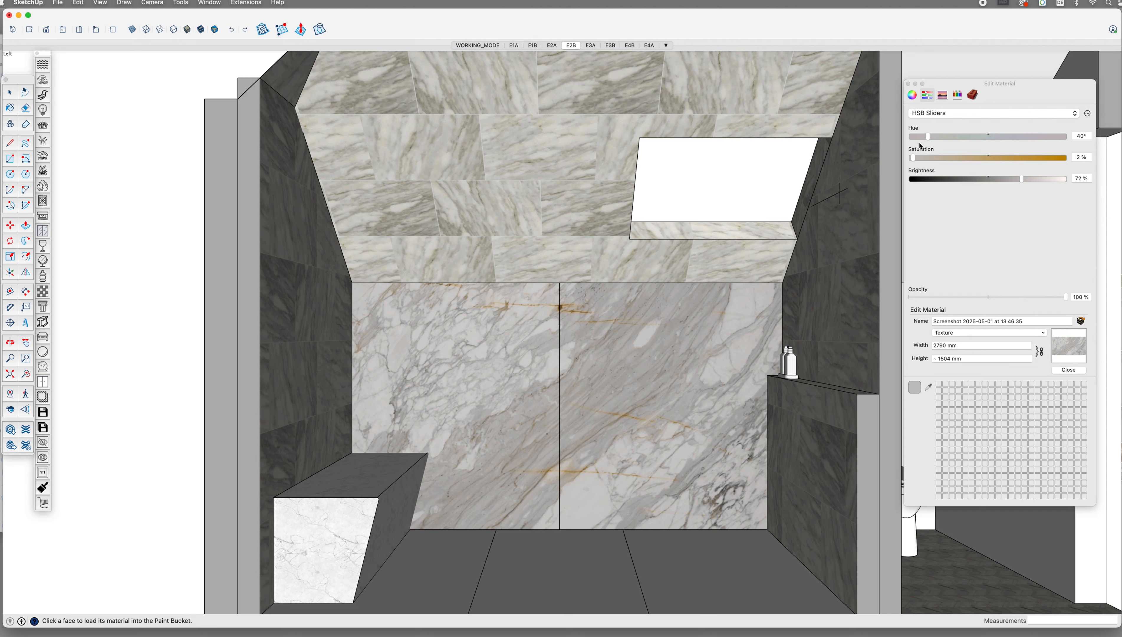
click(931, 136)
click(935, 136)
click(931, 136)
- Reset the marble material's texture colour and close the material editor
click(956, 333)
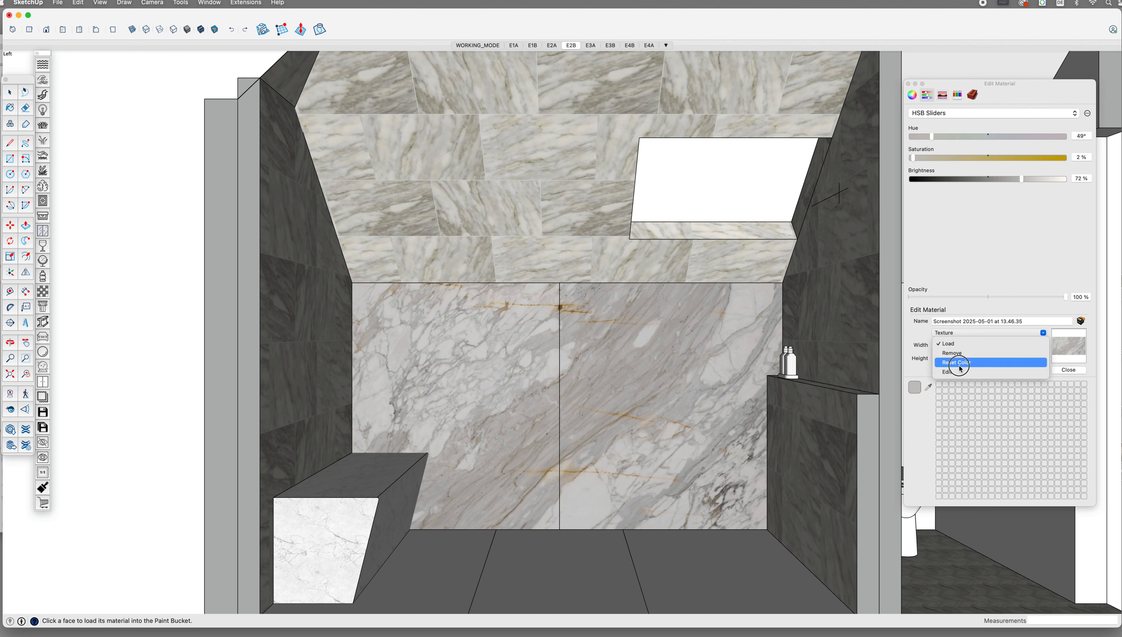
click(959, 364)
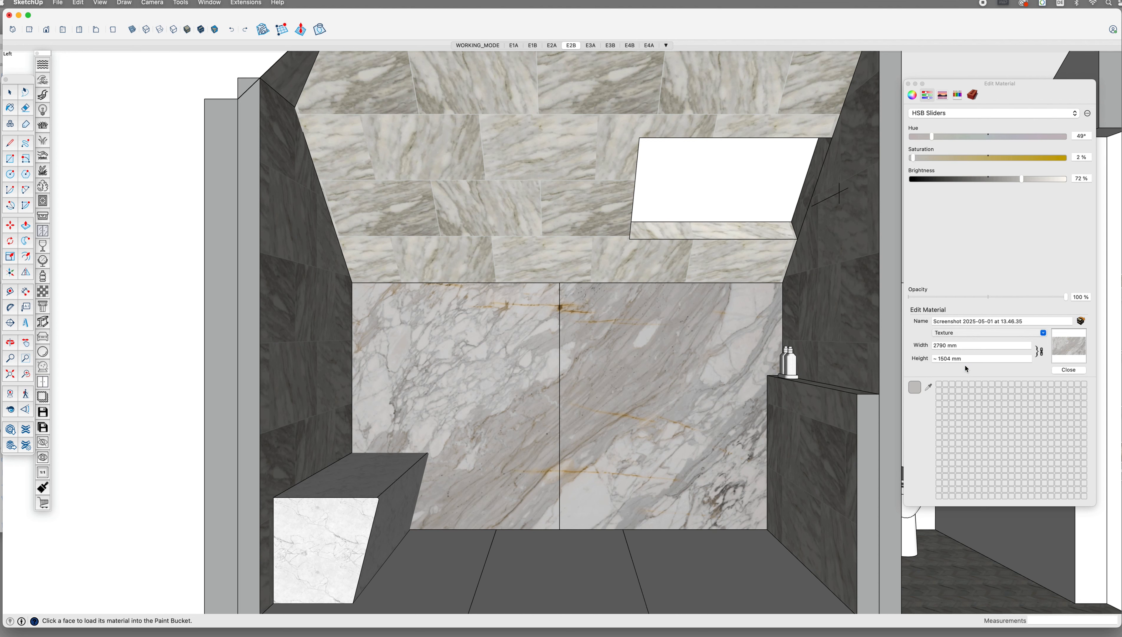
click(1067, 369)
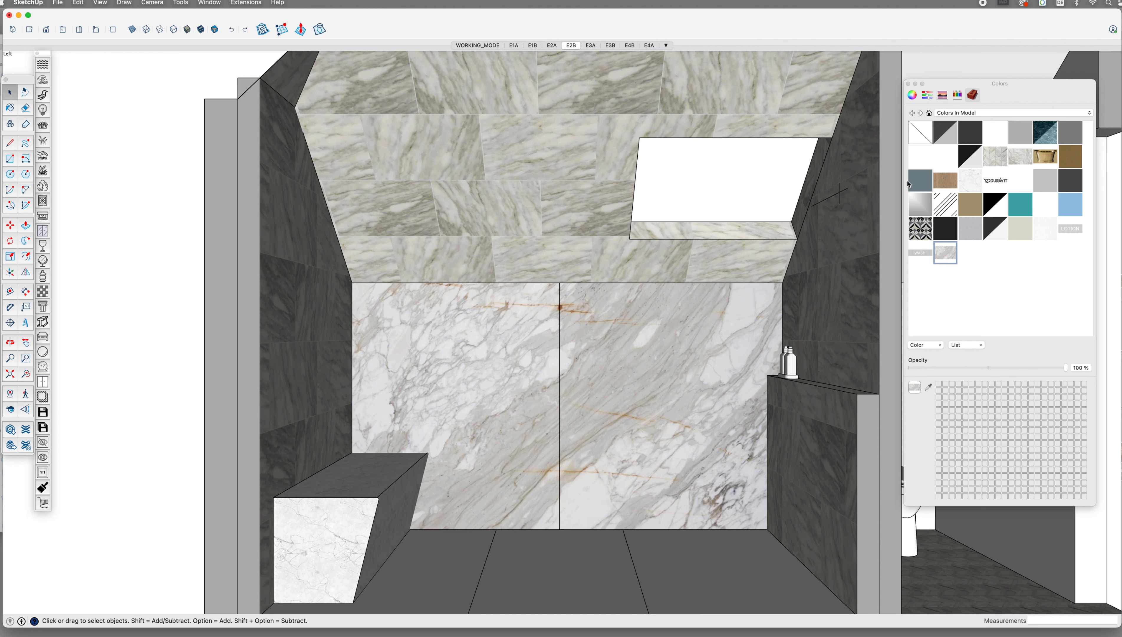
- Set Adobe Photoshop 2024 as the application for editing image files in the SketchUp preferences
click(60, 4)
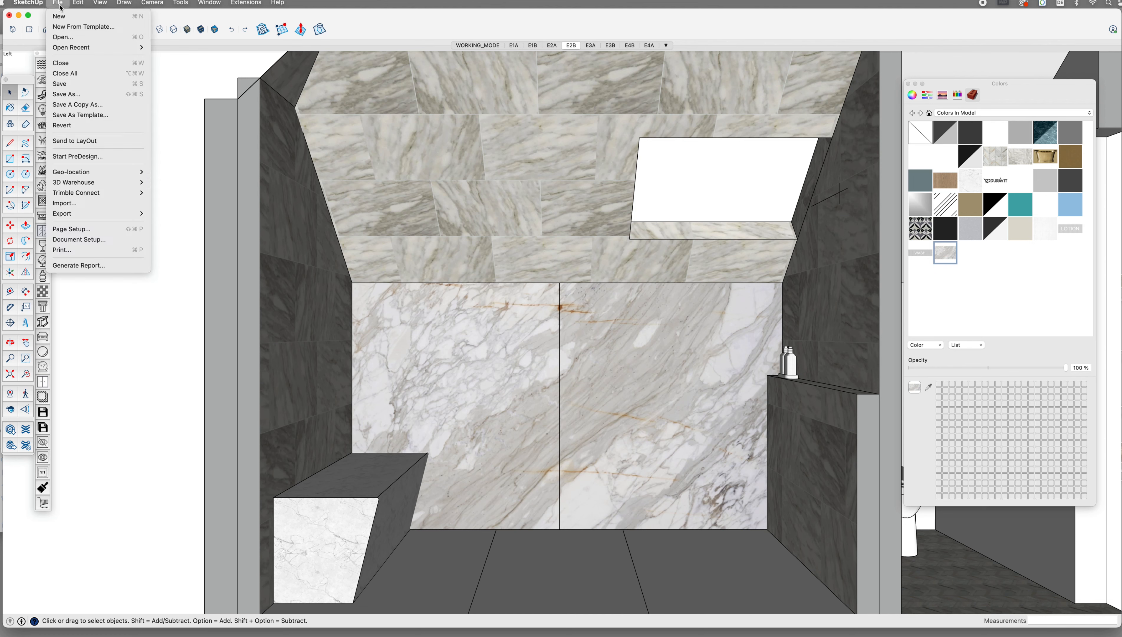
mouse_move(40, 8)
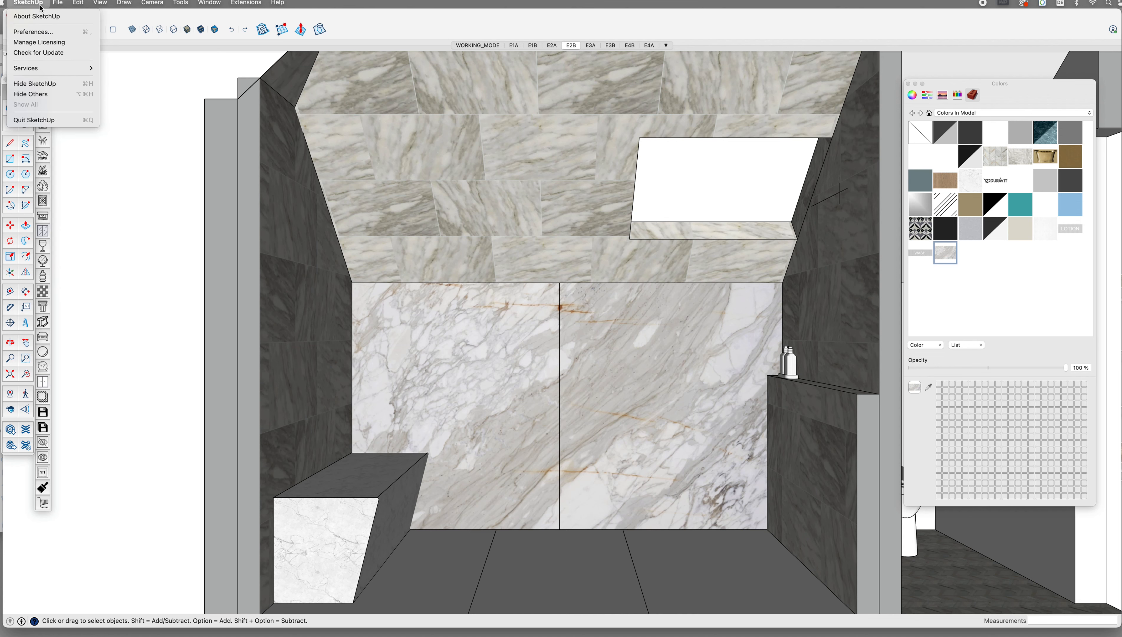
click(36, 32)
drag(494, 332, 498, 327)
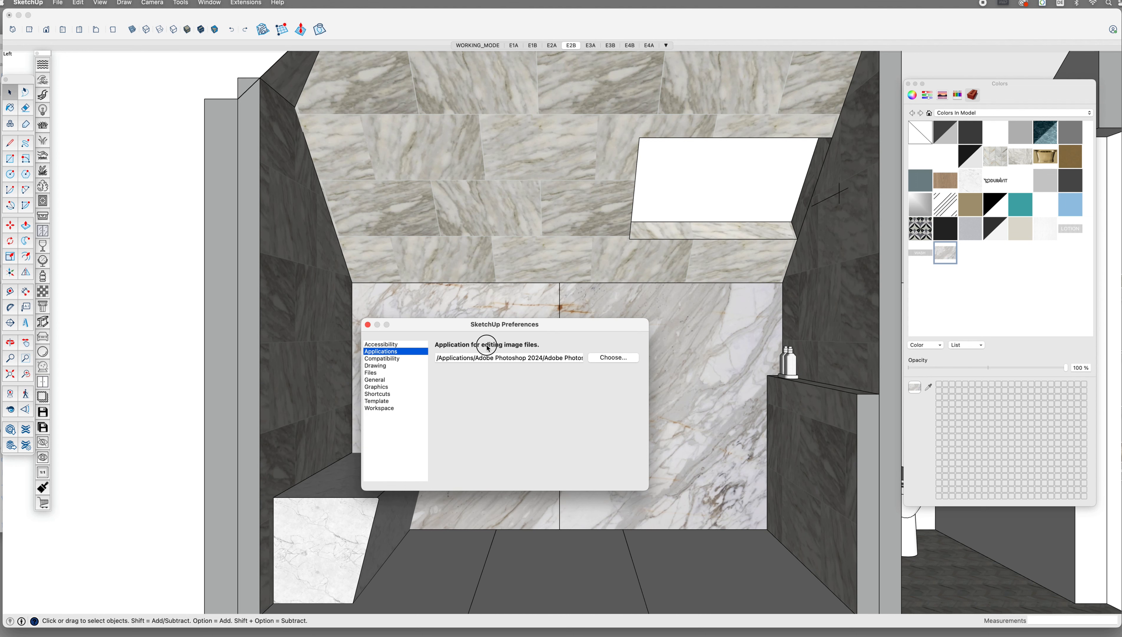
click(609, 358)
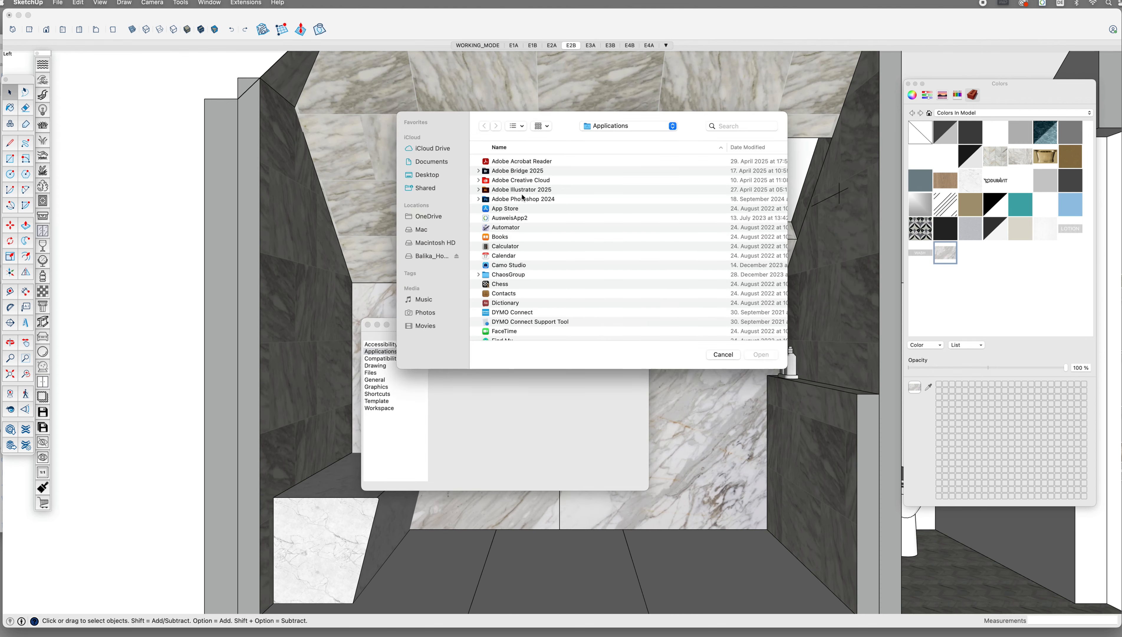
double_click(523, 199)
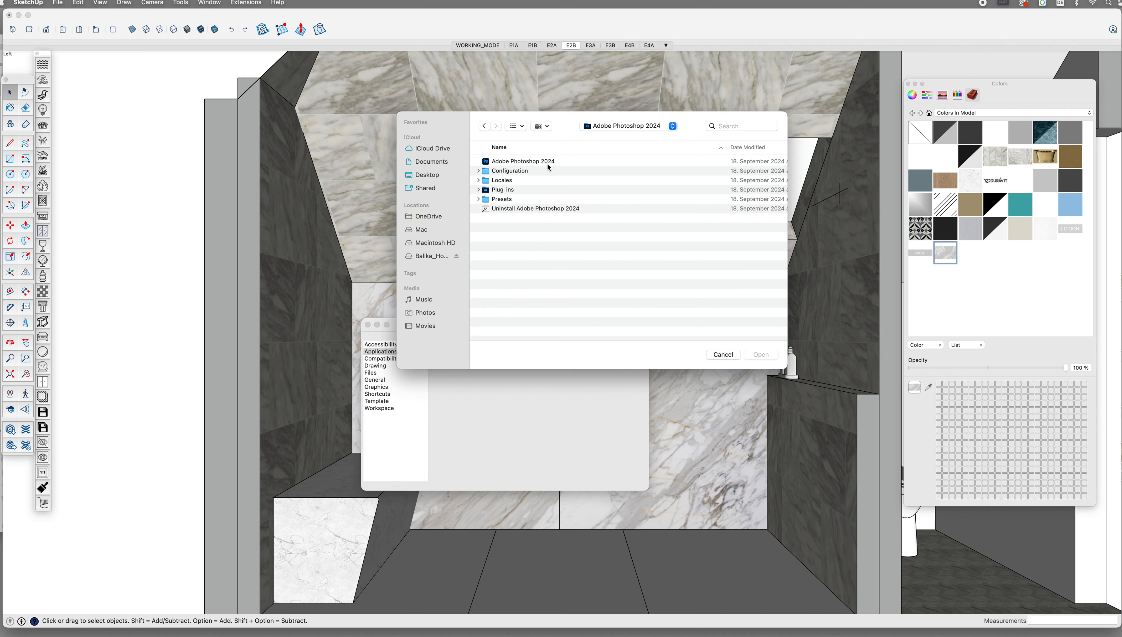
click(547, 164)
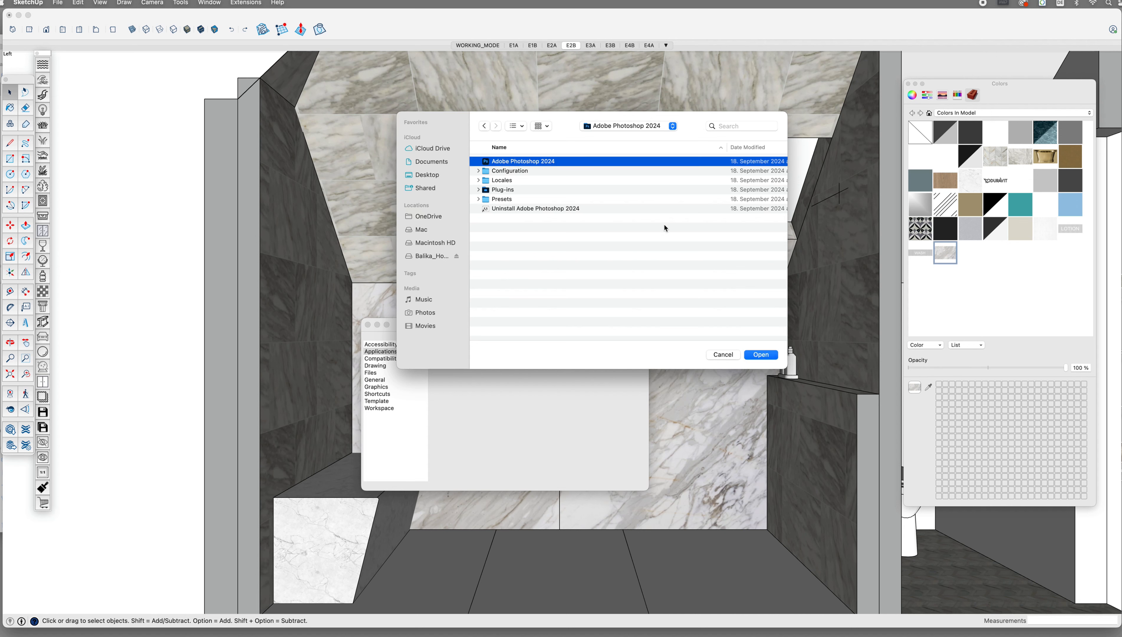
click(758, 356)
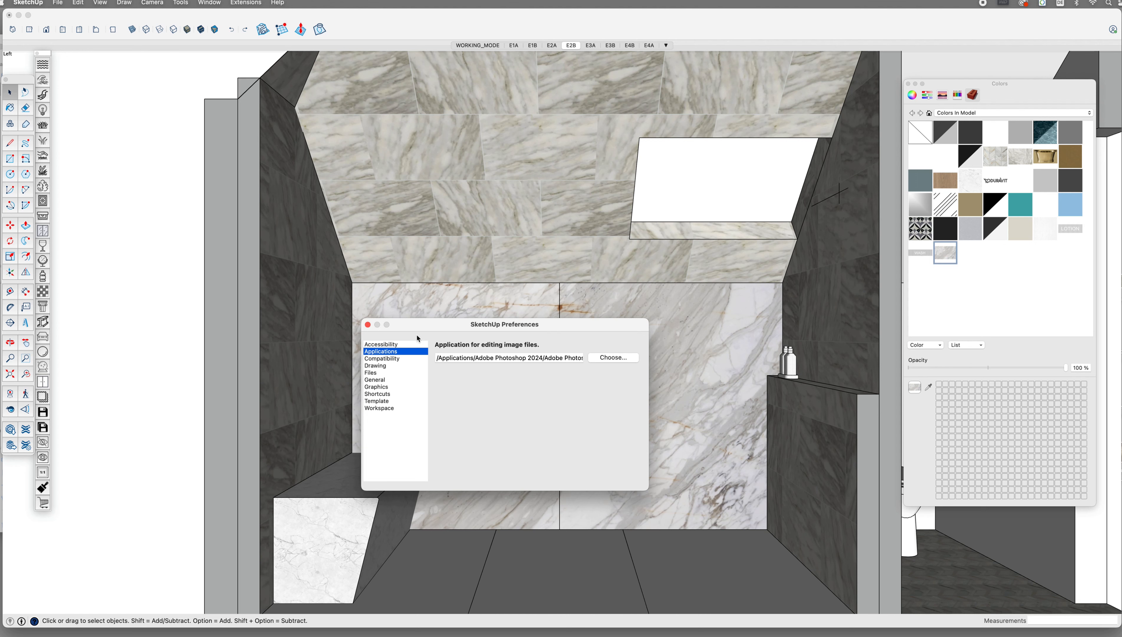
click(368, 327)
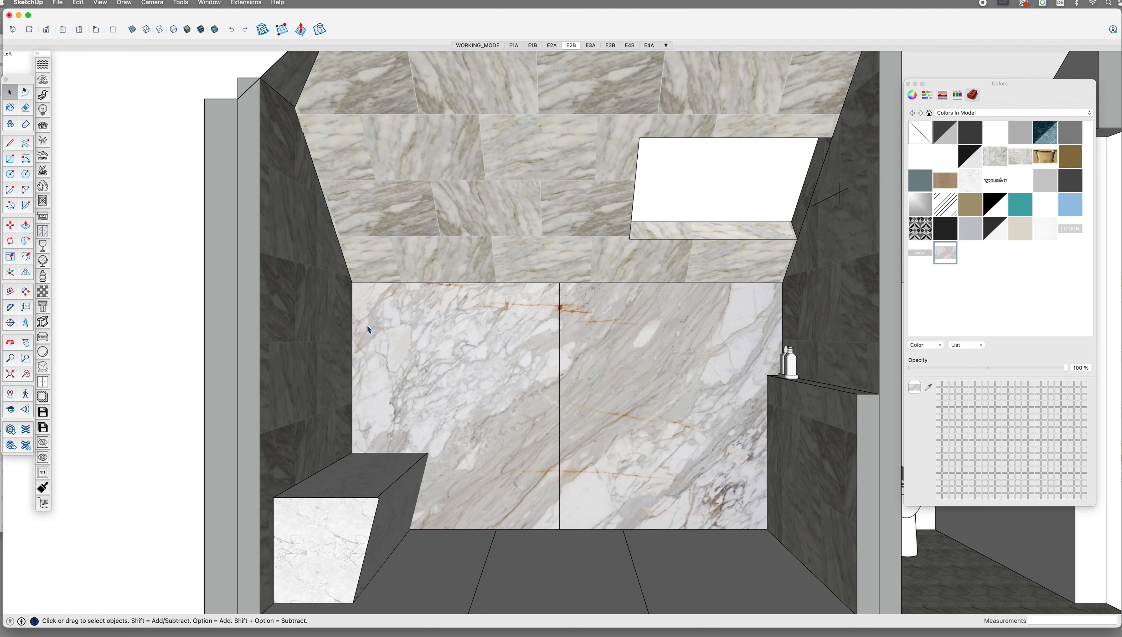
- Open the marble slab material's texture in Photoshop for editing and place the image window beside the shower wall
double_click(946, 250)
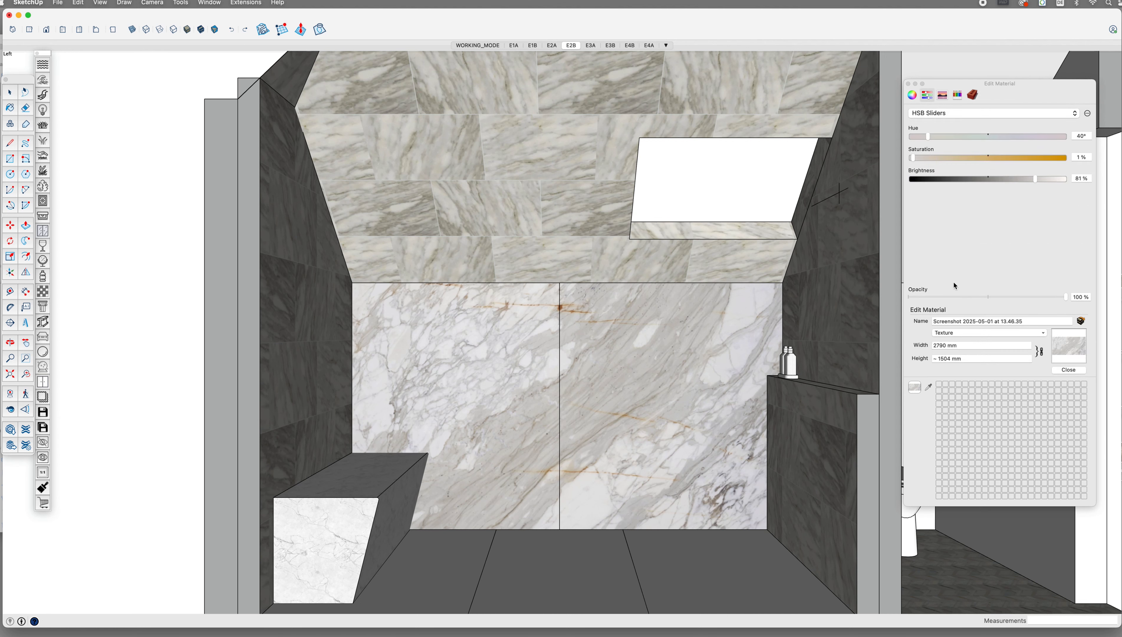
click(955, 332)
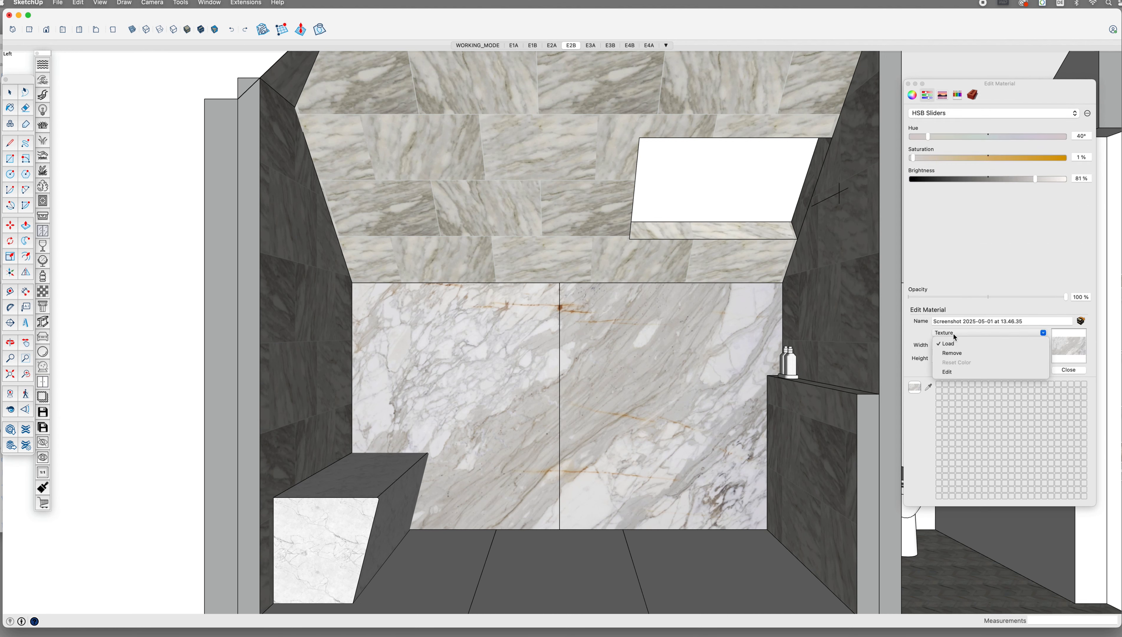
click(951, 373)
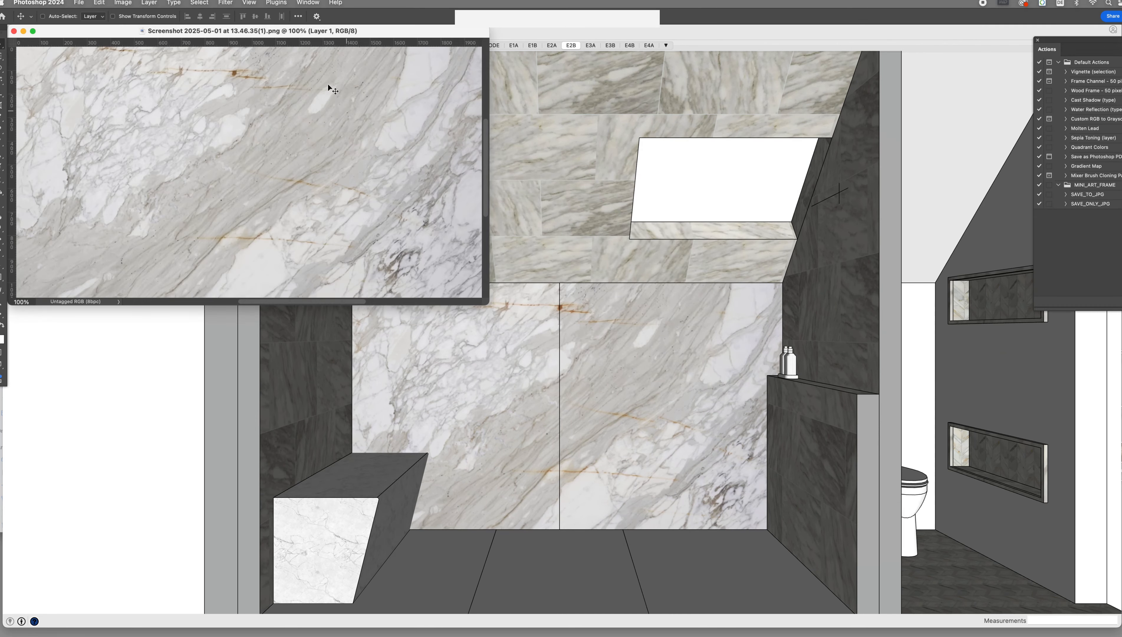
mouse_move(235, 30)
mouse_down()
mouse_move(703, 95)
mouse_move(756, 115)
mouse_up()
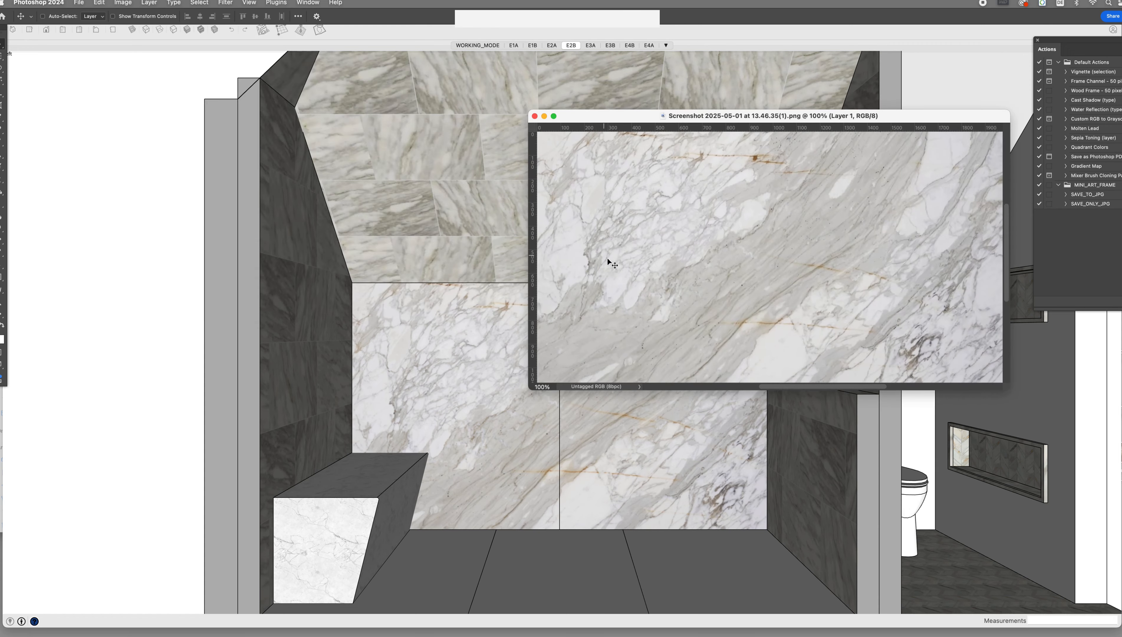
- Select the light areas of the marble with Color Range by sampling a pale spot, and hide the selection edges
click(199, 2)
click(214, 82)
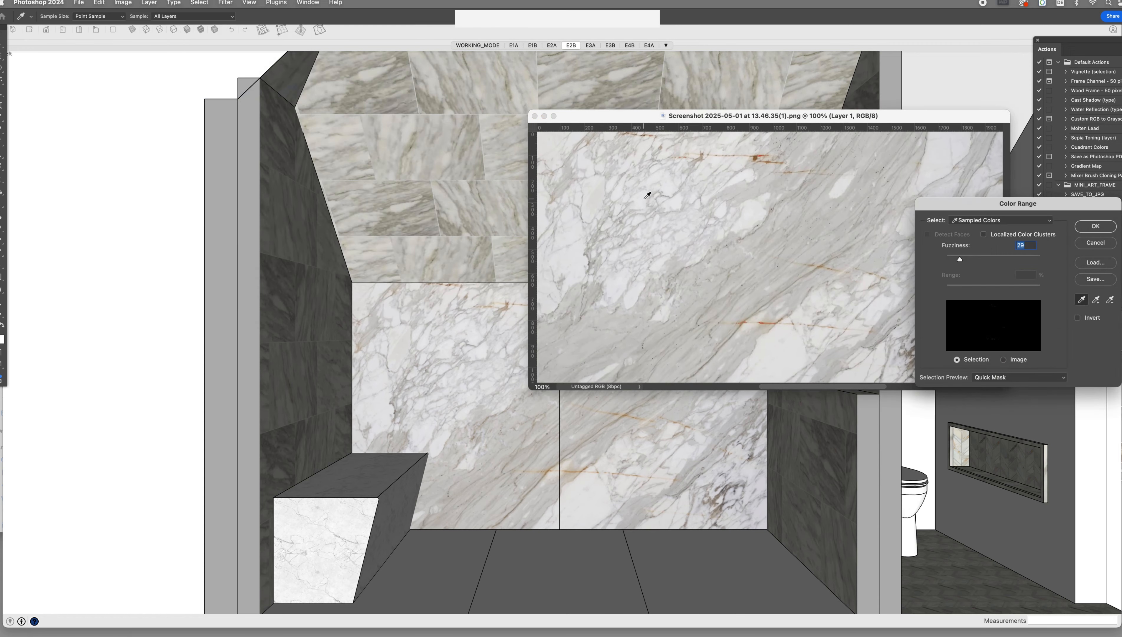
click(642, 220)
key(Return)
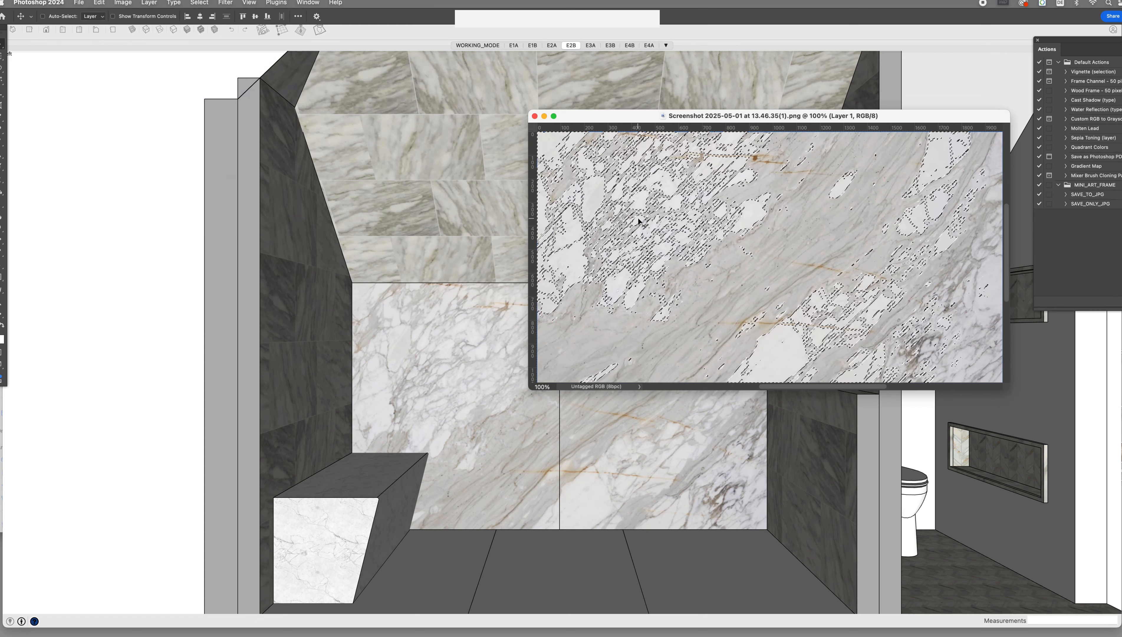
key(super+h)
- Tint the selected light areas with Levels by lowering the blue channel's white output level, and deselect
key(super+l)
drag(967, 408, 758, 276)
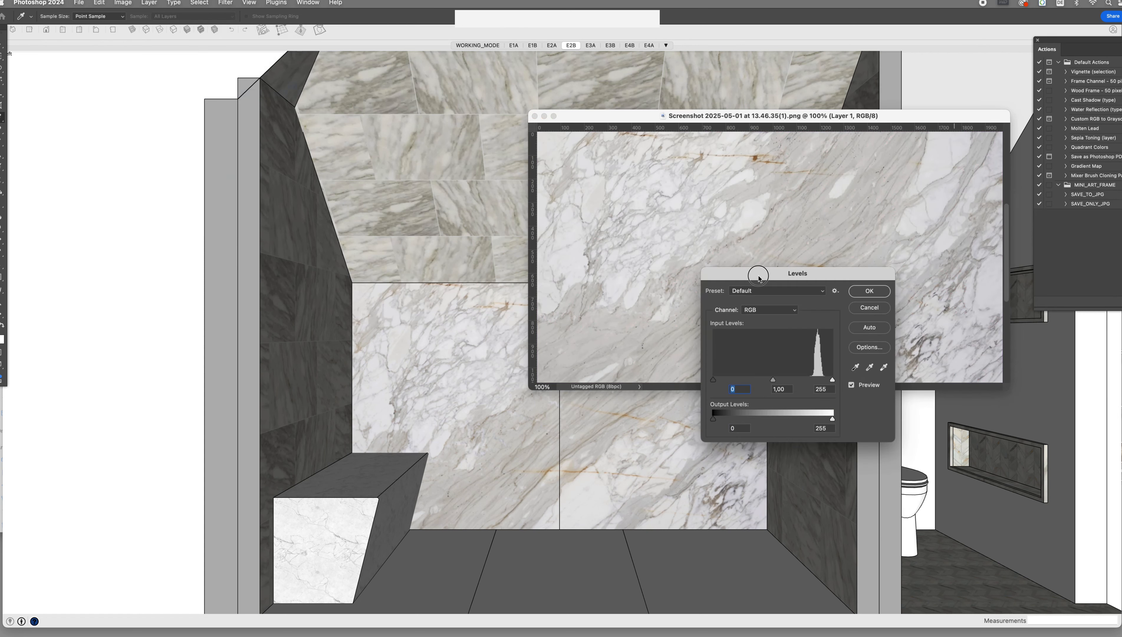
click(759, 311)
click(753, 340)
drag(833, 419, 830, 419)
drag(772, 379, 785, 380)
click(763, 310)
click(753, 281)
click(761, 311)
click(761, 319)
key(Return)
key(super+d)
- Darken the whole marble texture with Levels, using an RGB midtone of 0.73 and a lower white output level
key(super+l)
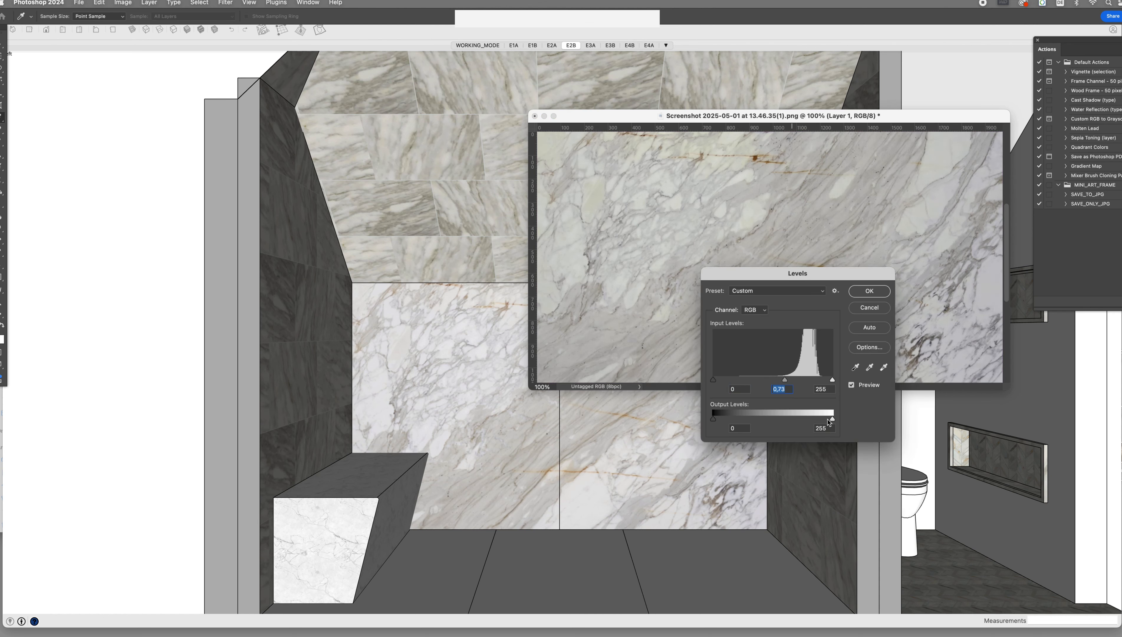
drag(832, 419, 827, 419)
key(Return)
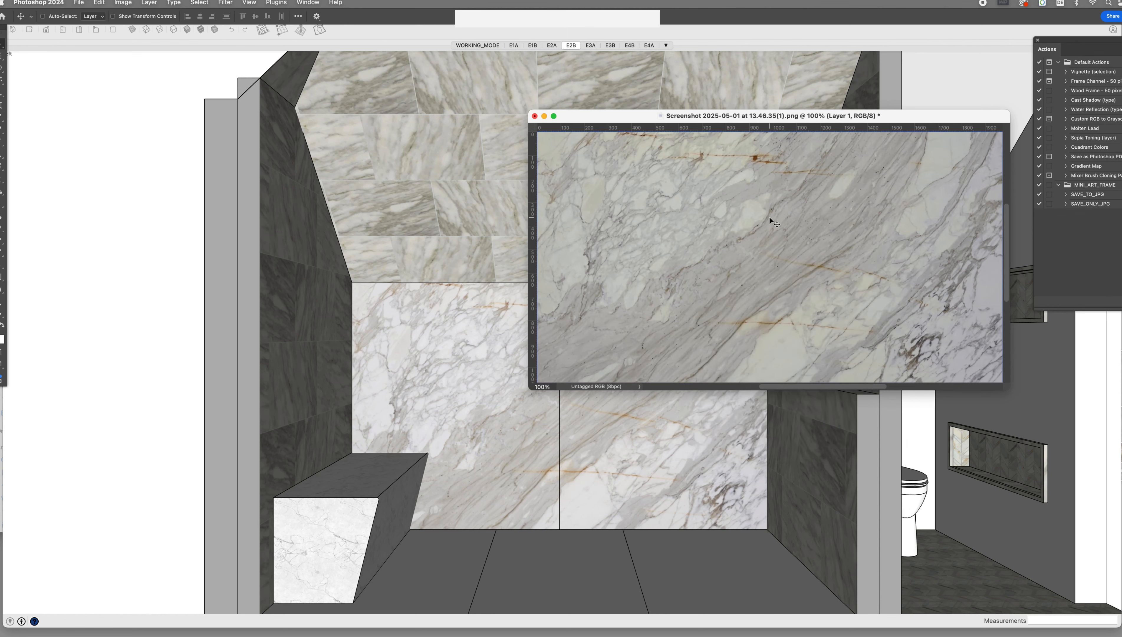
- Save the edited texture and switch back to SketchUp to refresh the wall's marble material
key(super+s)
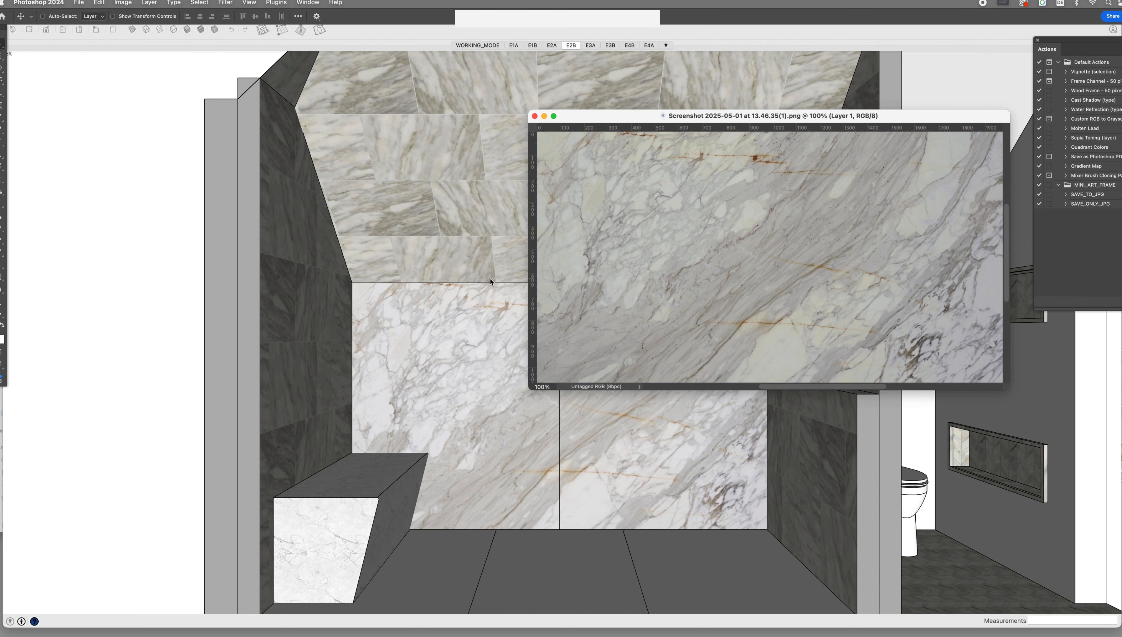
click(476, 316)
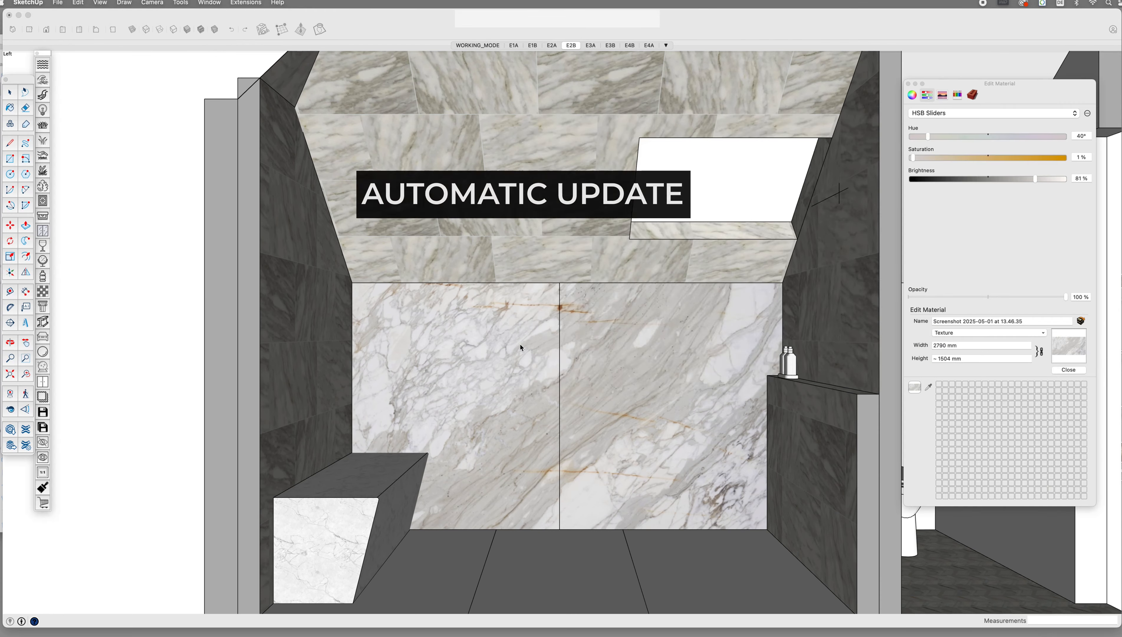
key(space)
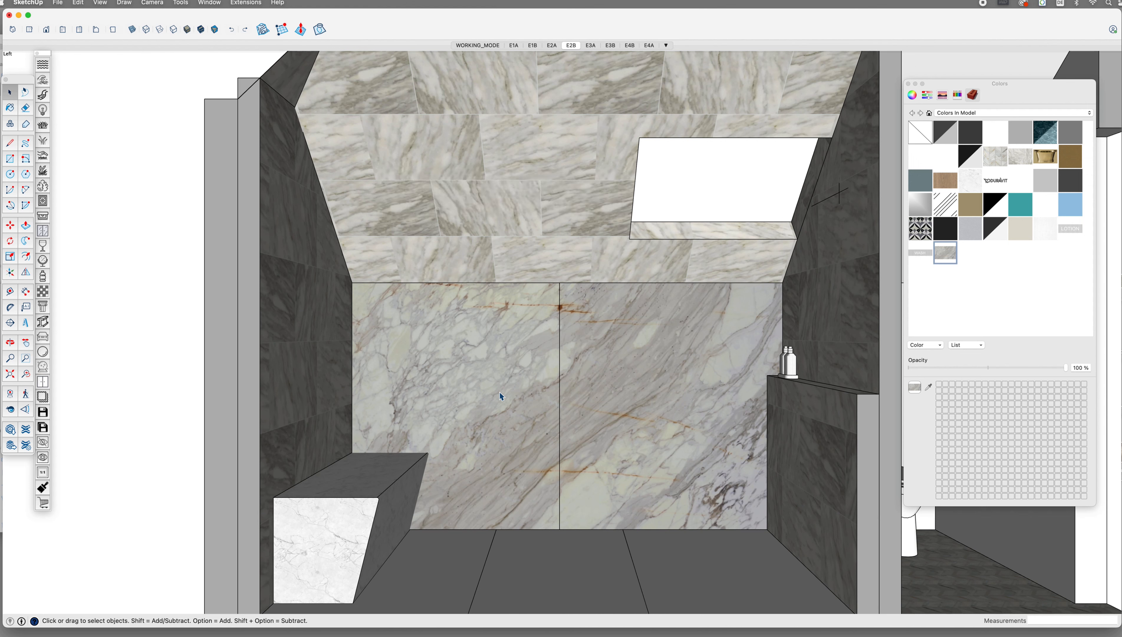
- Switch to Photoshop, reduce the marble texture's saturation with Hue/Saturation, and return to SketchUp
key(super+Tab)
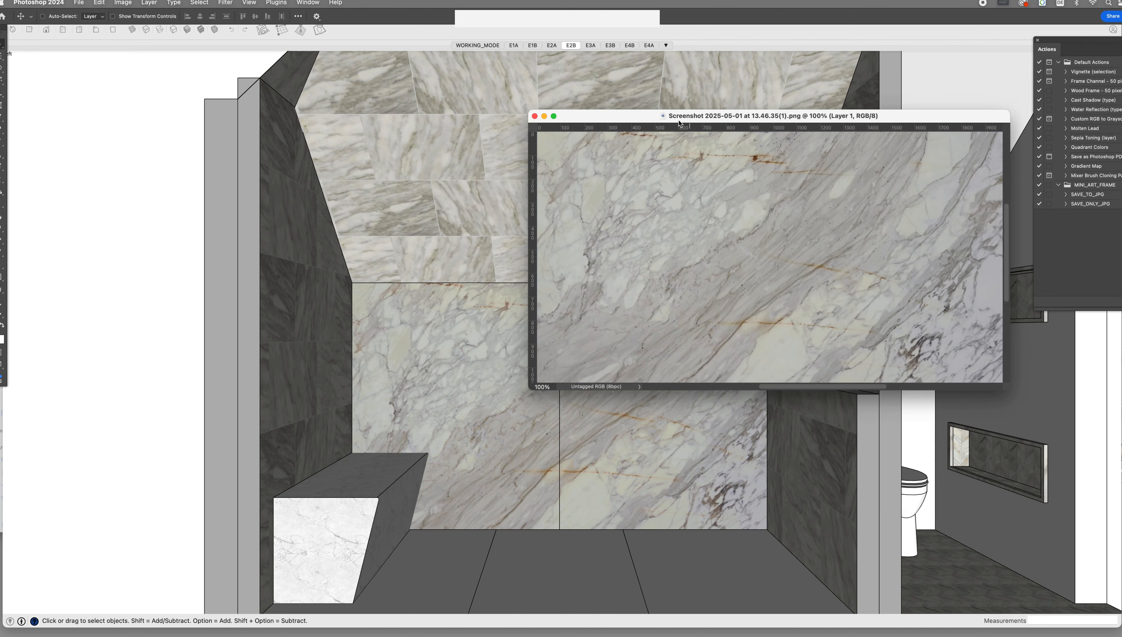
drag(641, 115, 665, 109)
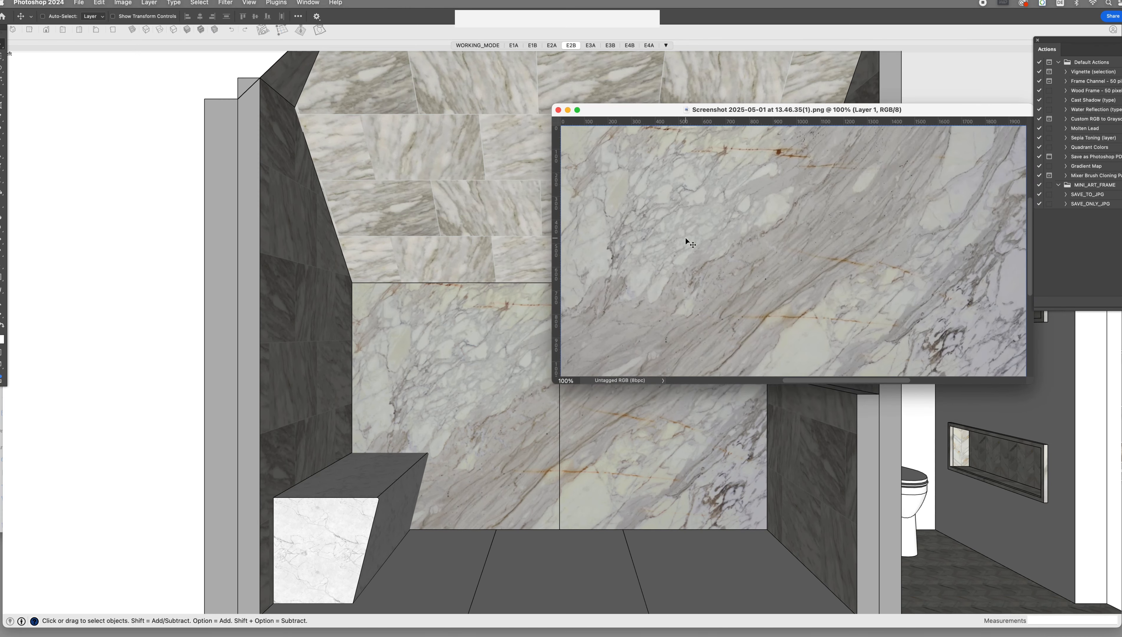
key(super+u)
drag(910, 428, 894, 429)
key(Return)
click(439, 280)
- Switch to Photoshop and slightly raise the red channel's black output level in Levels
key(super+Tab)
key(super+u)
key(Escape)
key(super+l)
click(755, 310)
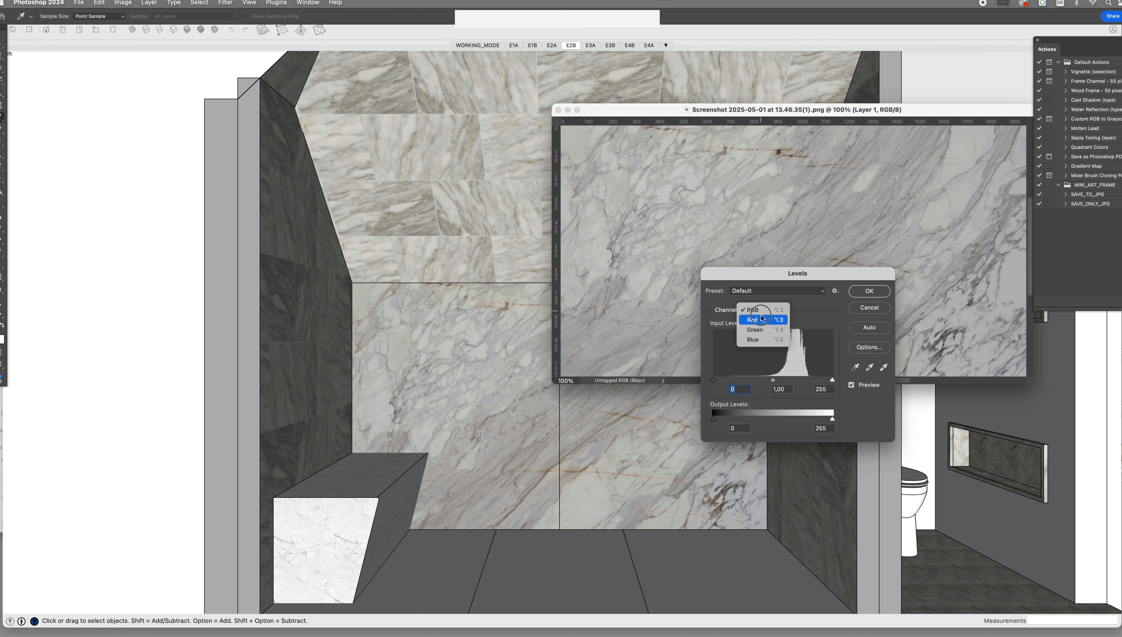
click(757, 318)
drag(714, 421, 719, 421)
- Set the blue channel's black input level to 10, save the texture and return to SketchUp
click(755, 310)
click(757, 329)
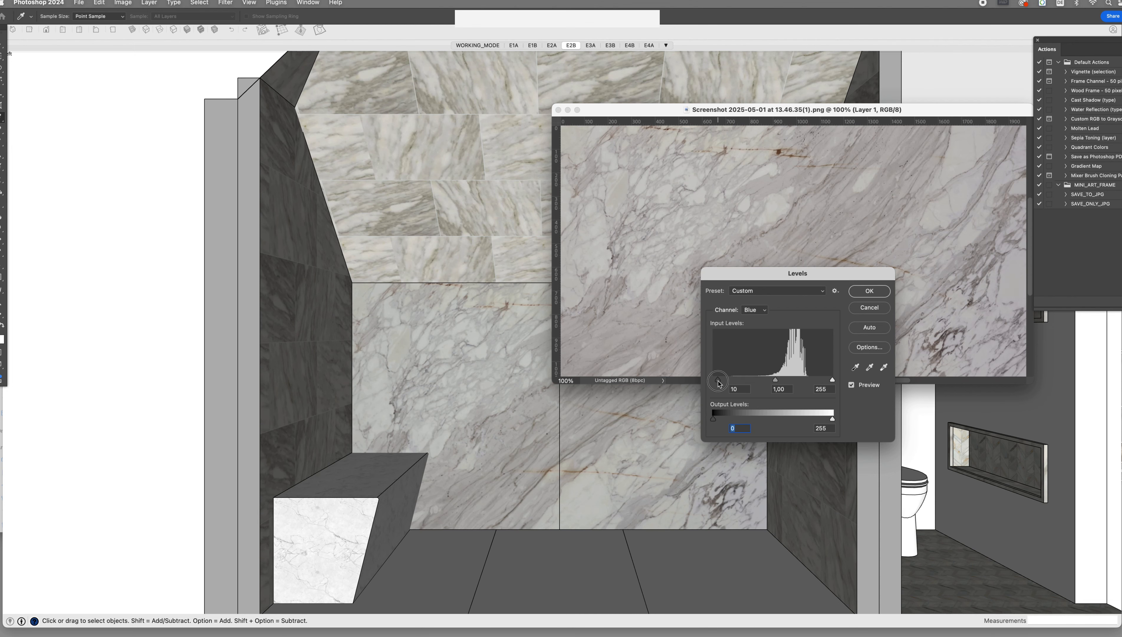
key(Return)
key(super+s)
click(393, 253)
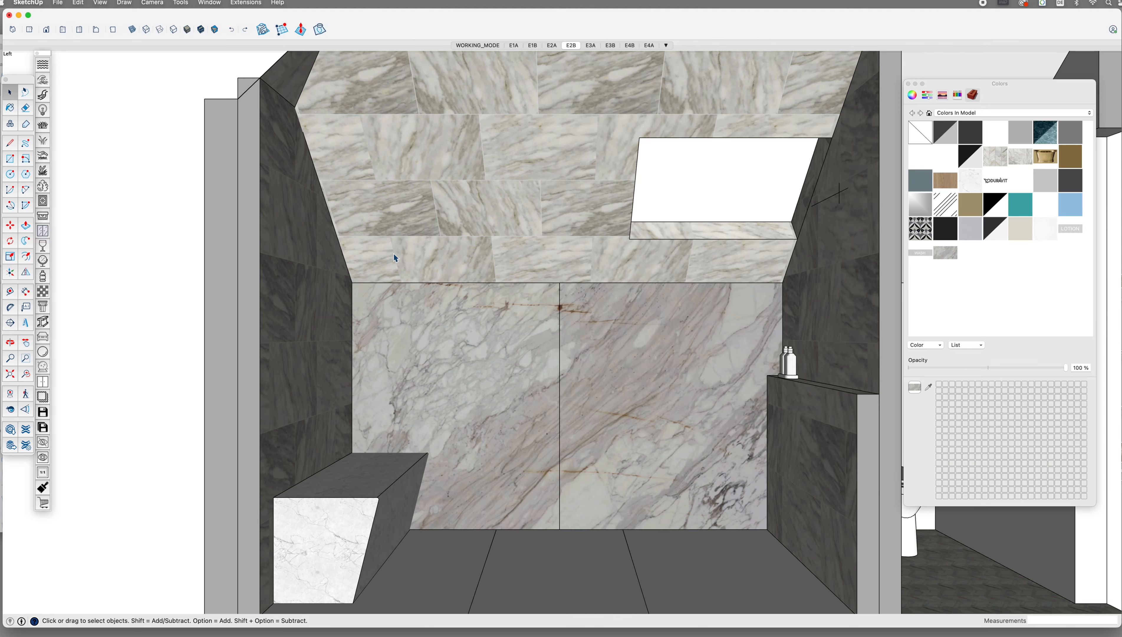
- Switch to Photoshop, set the green channel's midtone to 1.03 in Levels, save the texture and return to SketchUp
key(super+Tab)
key(super+l)
click(755, 310)
click(760, 329)
drag(781, 381, 779, 382)
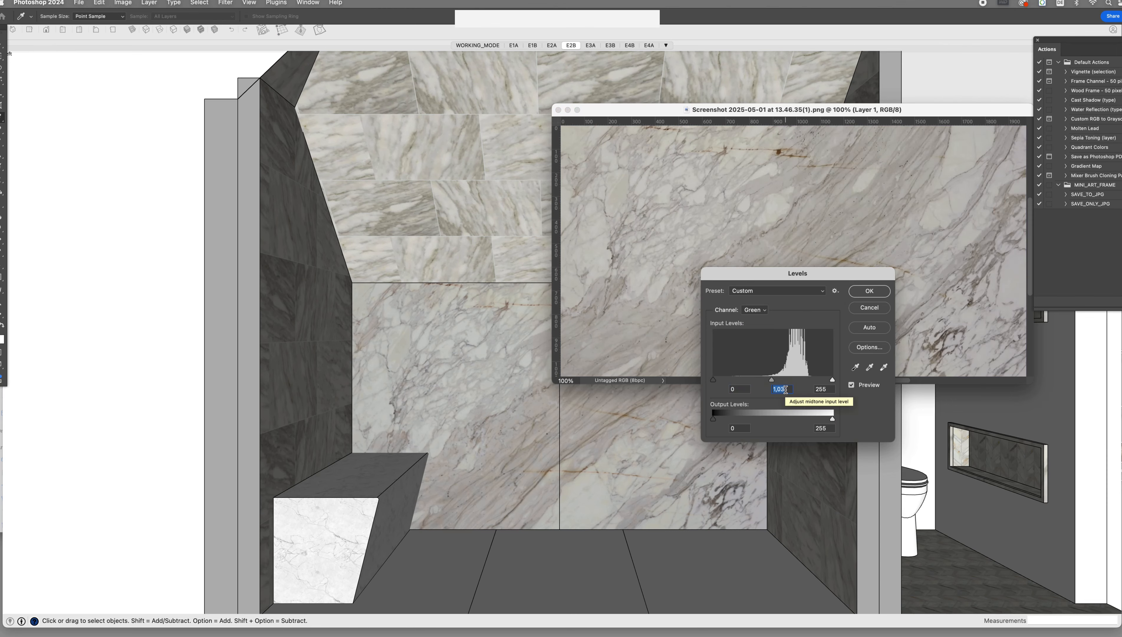
key(Return)
key(super+s)
click(363, 263)
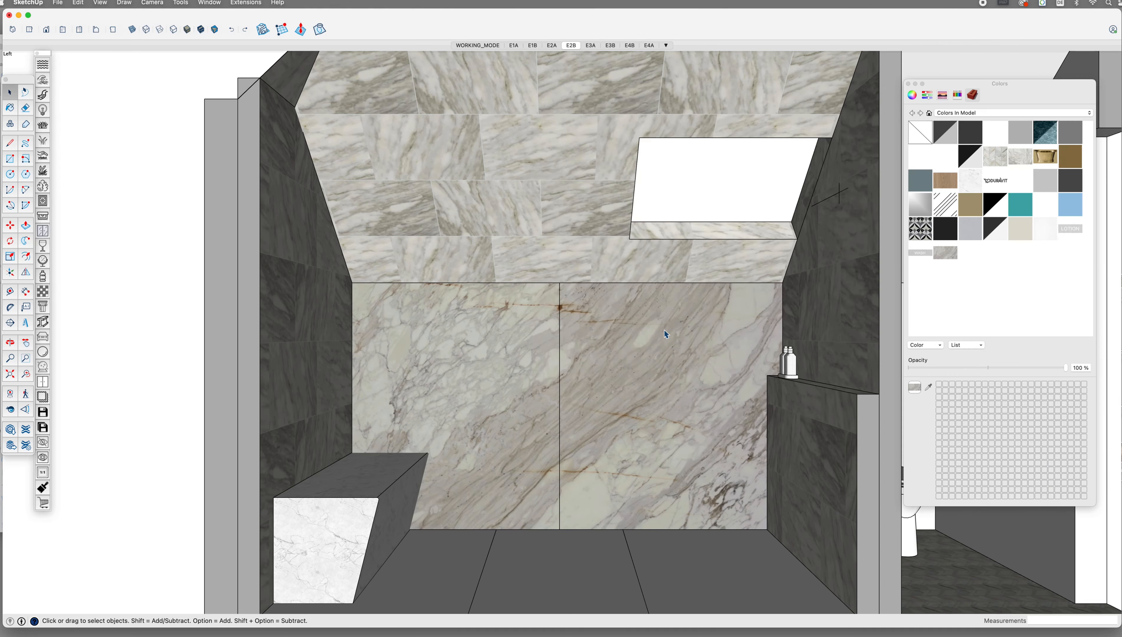
- Switch to Photoshop, reduce the marble texture's saturation to -30, save it and return to SketchUp
key(super+Tab)
key(super+u)
drag(909, 429, 896, 428)
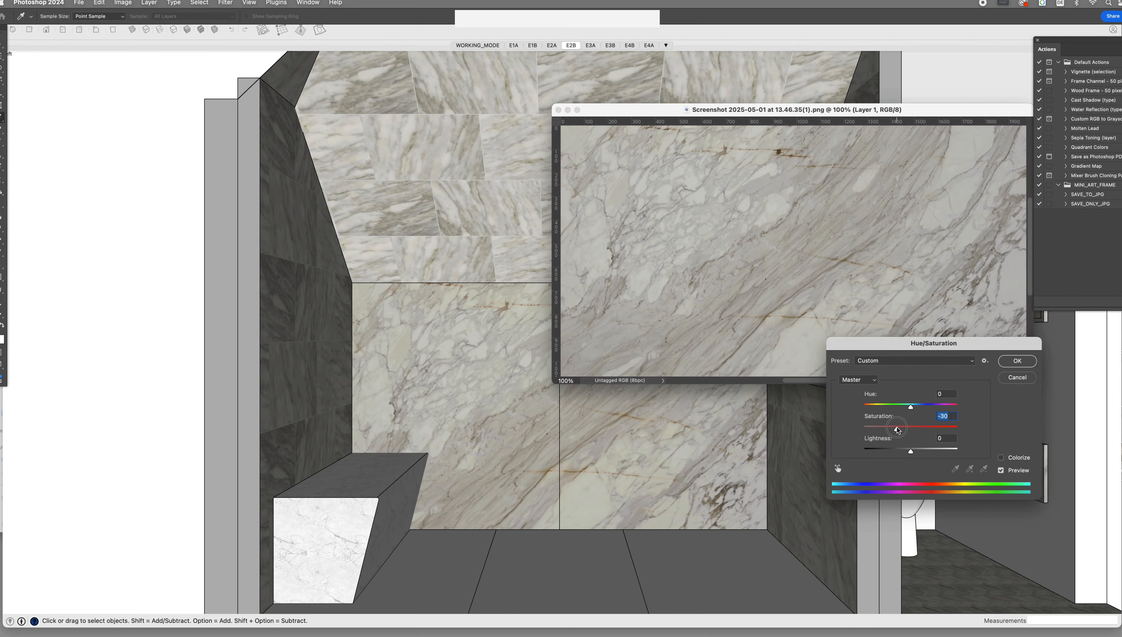
key(Return)
key(super+s)
key(super+Tab)
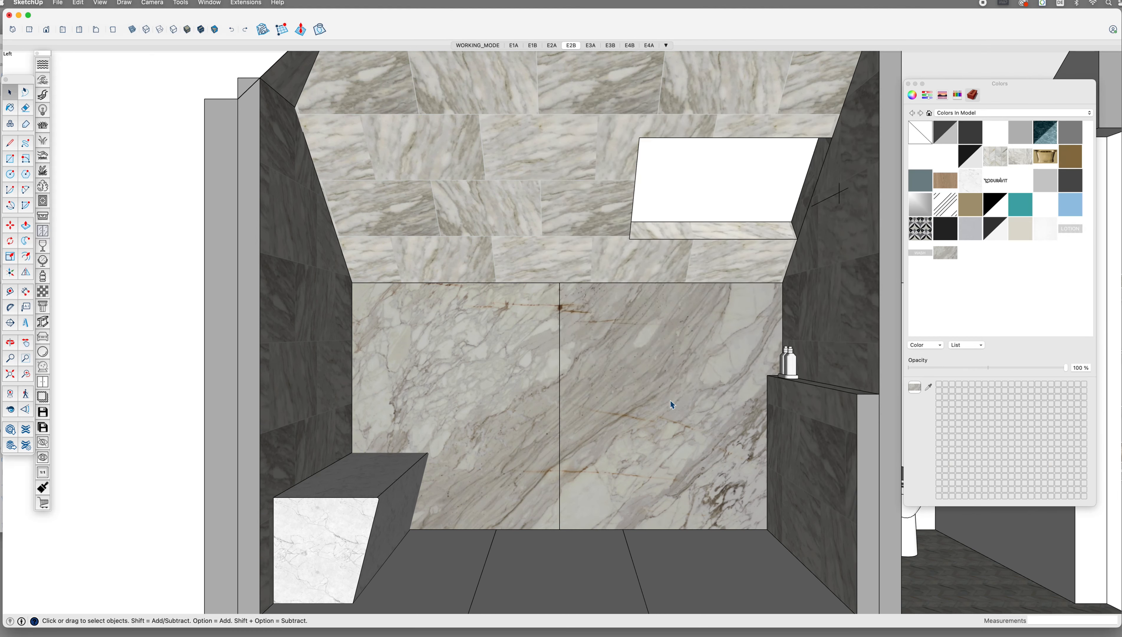
- Switch to Photoshop, close the open marble texture documents and return to SketchUp
key(super+Tab)
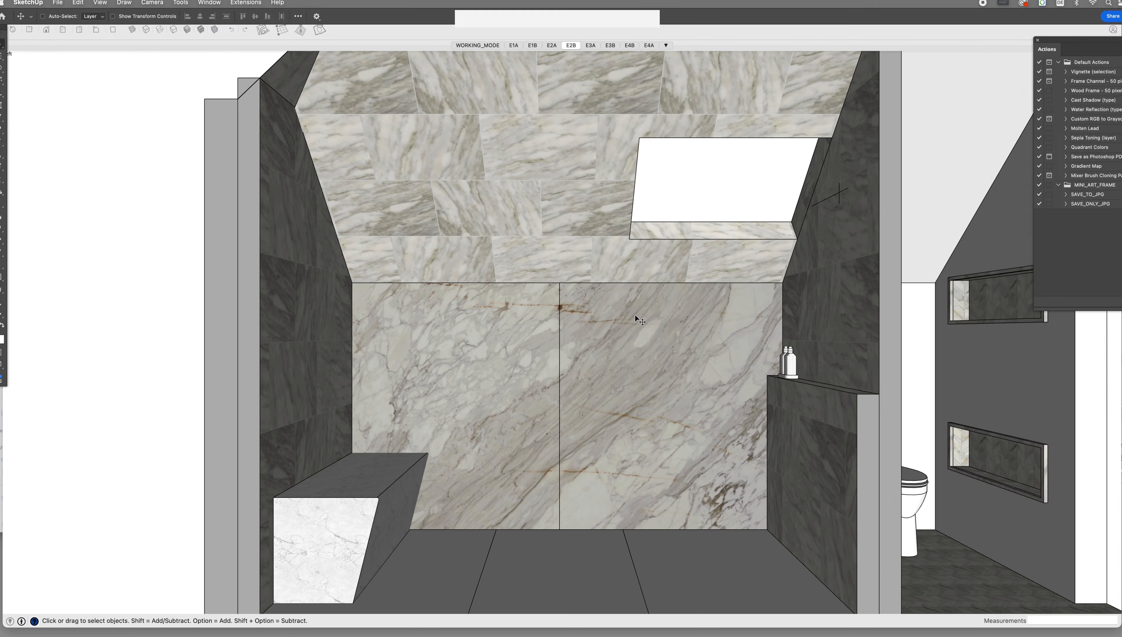
key(super+w)
key(super+w)
key(super+Tab)
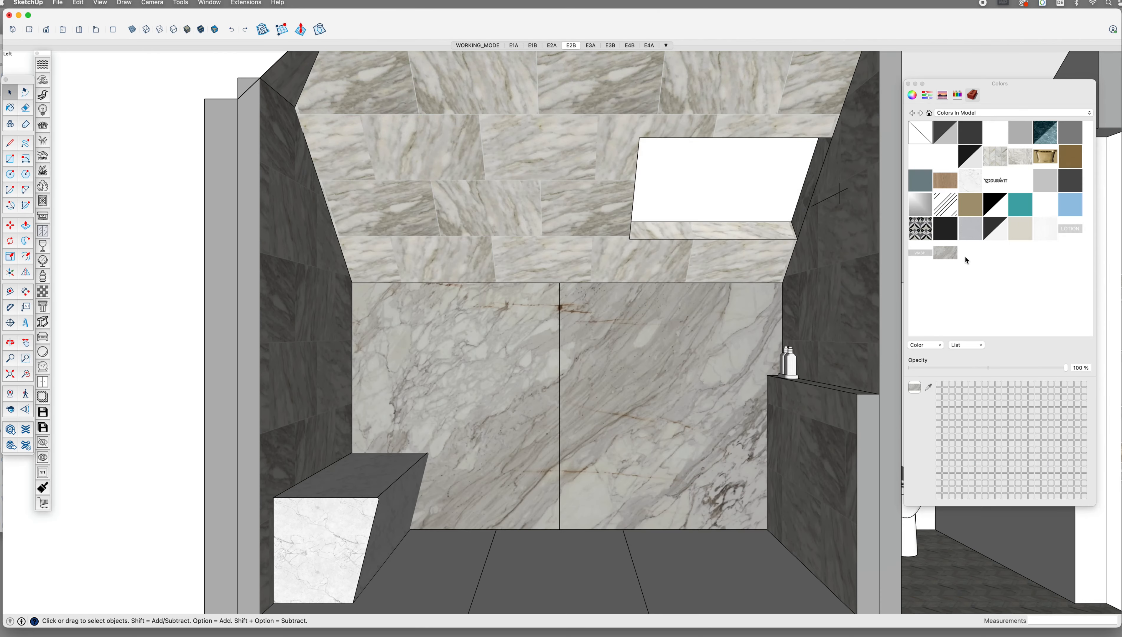
- Open the upper wall's marble tile texture (Material#2) for editing in Photoshop
click(1020, 156)
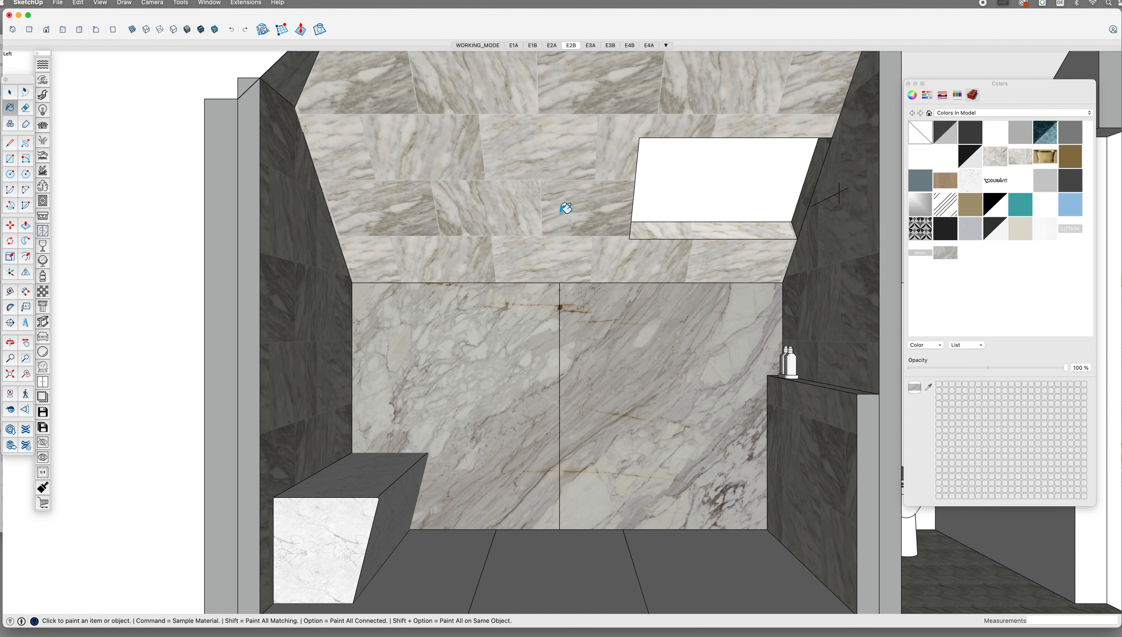
double_click(1019, 156)
click(948, 333)
click(949, 372)
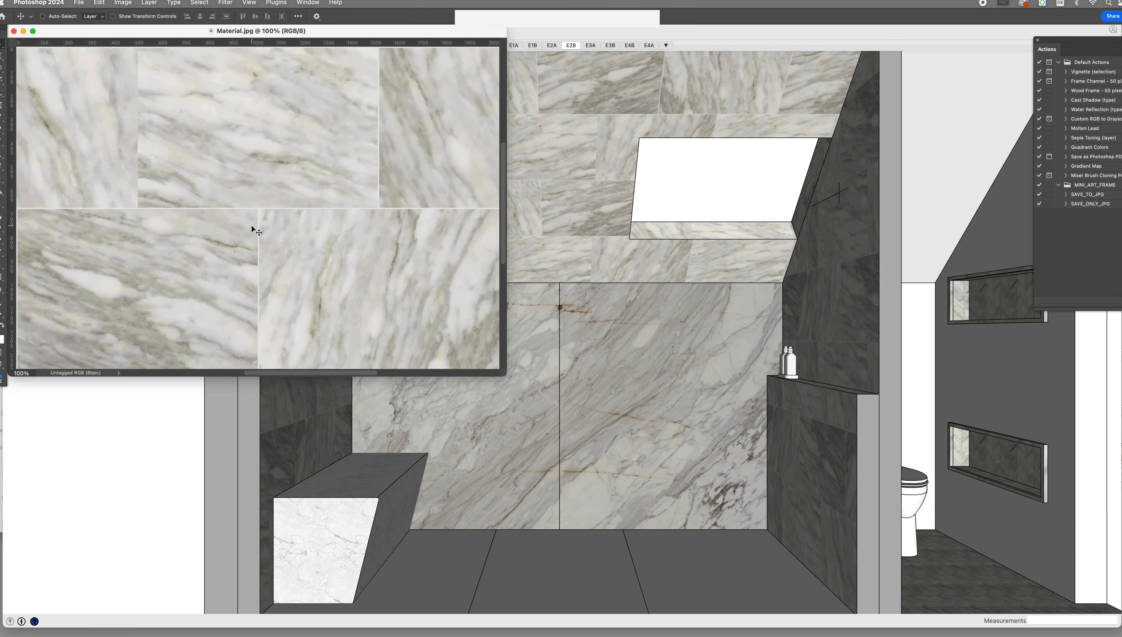
key(super+minus)
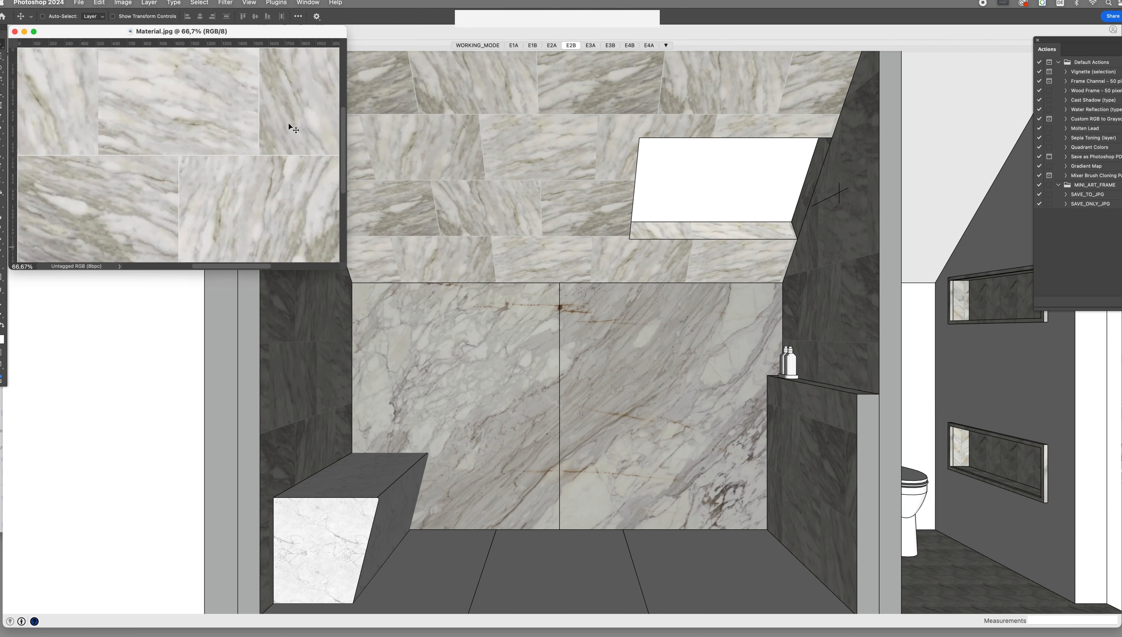
drag(169, 30, 751, 160)
- Set the blue channel's midtone to 1.01 in Levels, save the texture as JPEG at quality 10 and return to SketchUp
key(super+l)
click(754, 309)
click(760, 324)
click(756, 309)
click(759, 321)
drag(773, 379, 772, 379)
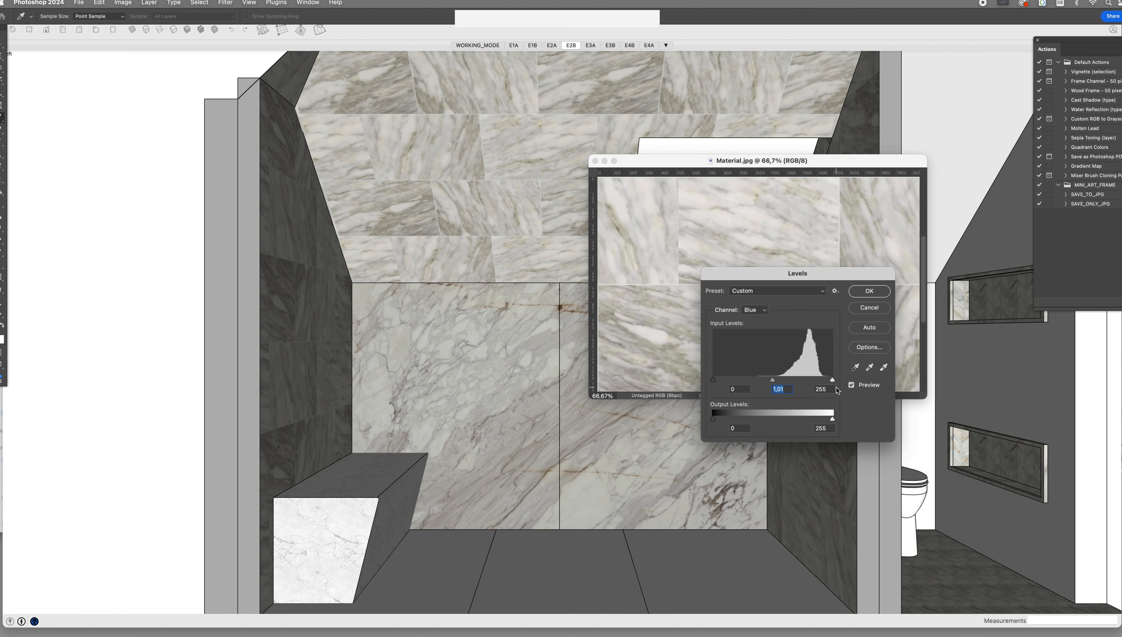
key(Return)
key(super+s)
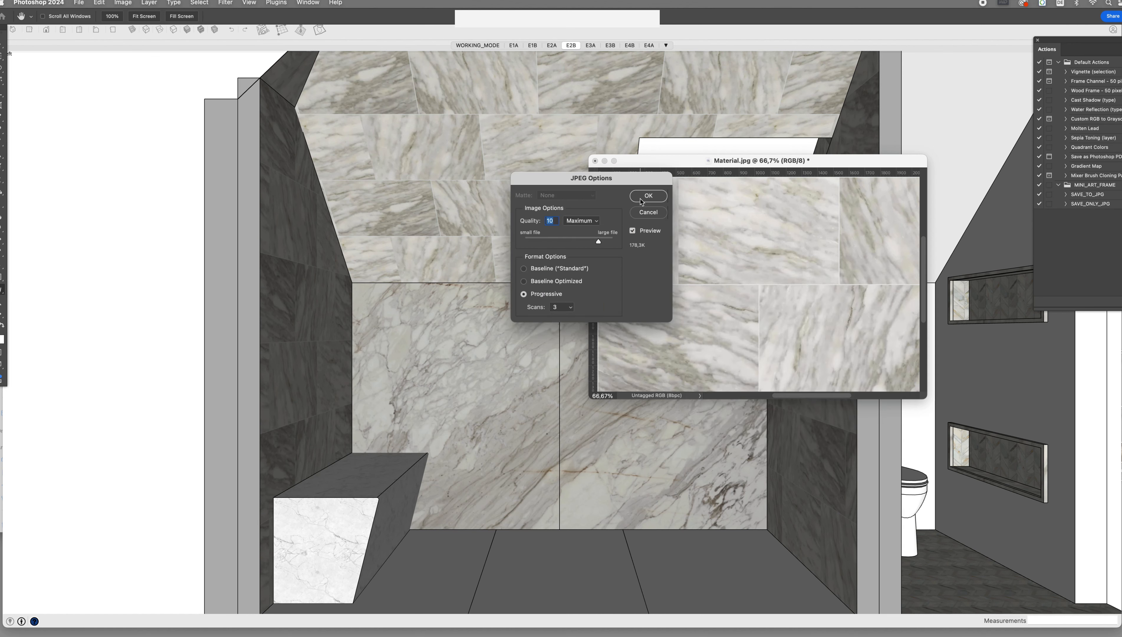
click(643, 198)
click(533, 217)
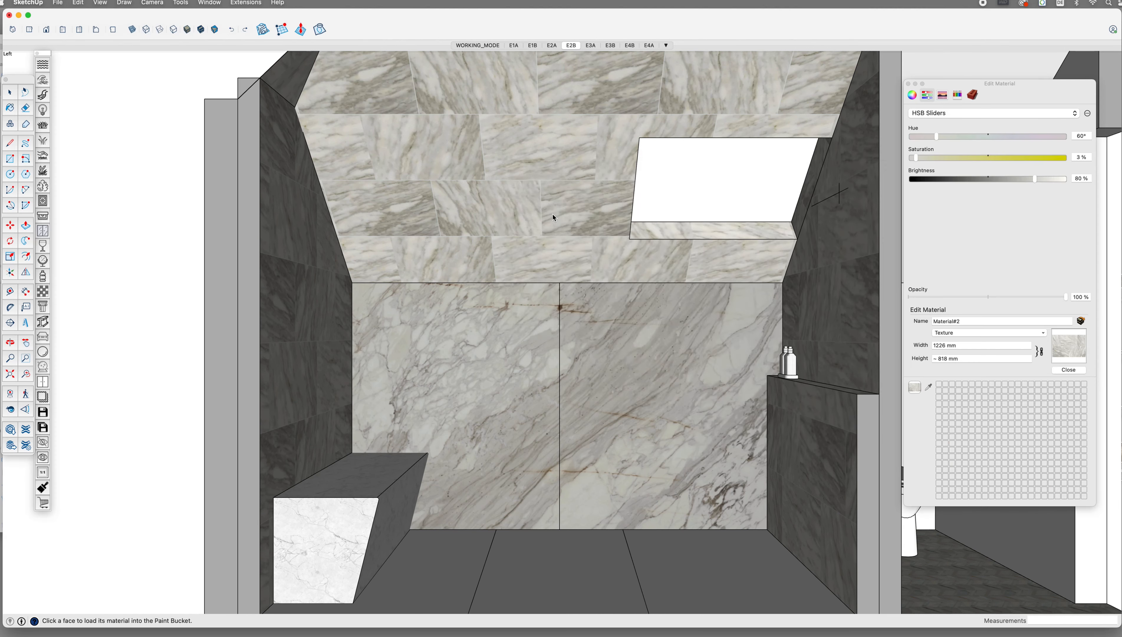
- Switch to Photoshop, adjust the red channel's midtone in Levels, save the tile texture and return to SketchUp
key(super+Tab)
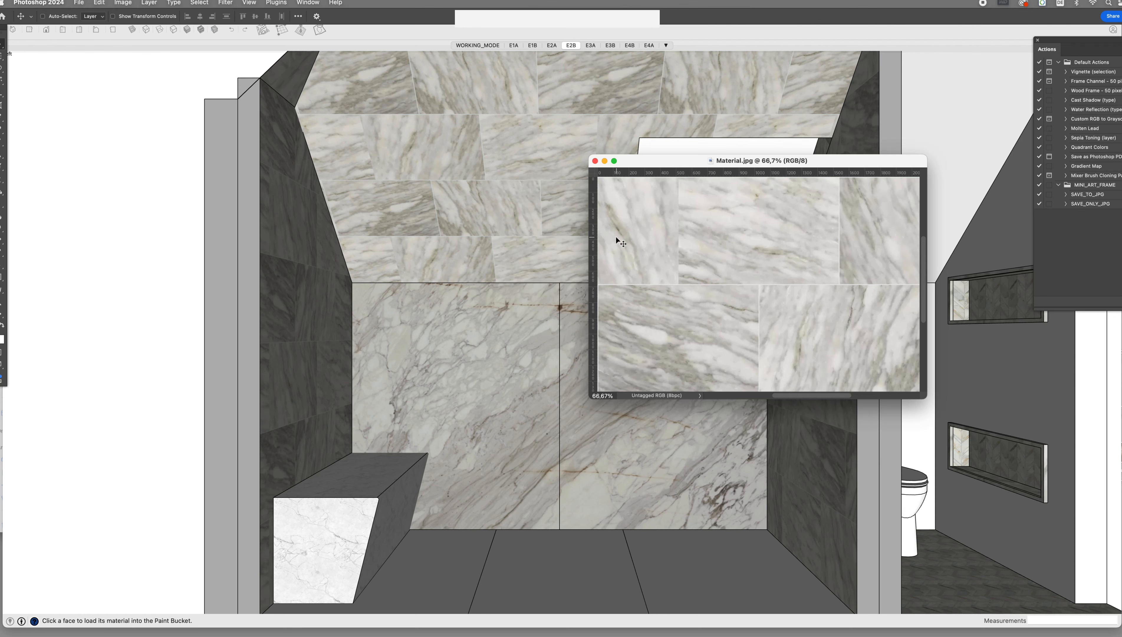
key(super+l)
click(756, 309)
click(759, 320)
double_click(782, 389)
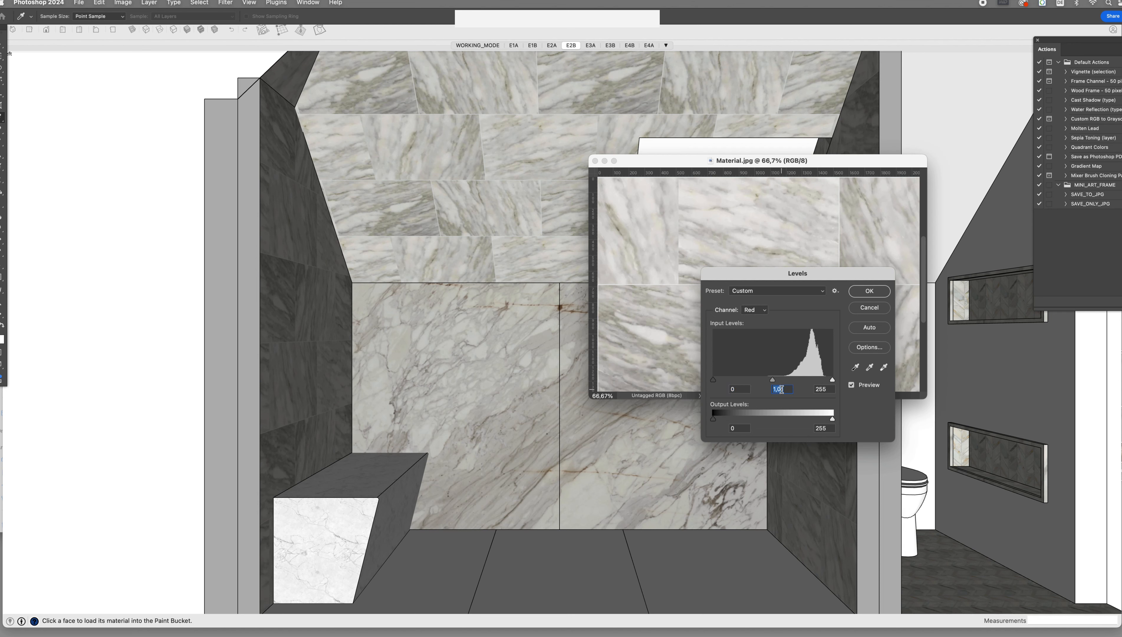
key(Return)
key(super+s)
click(445, 221)
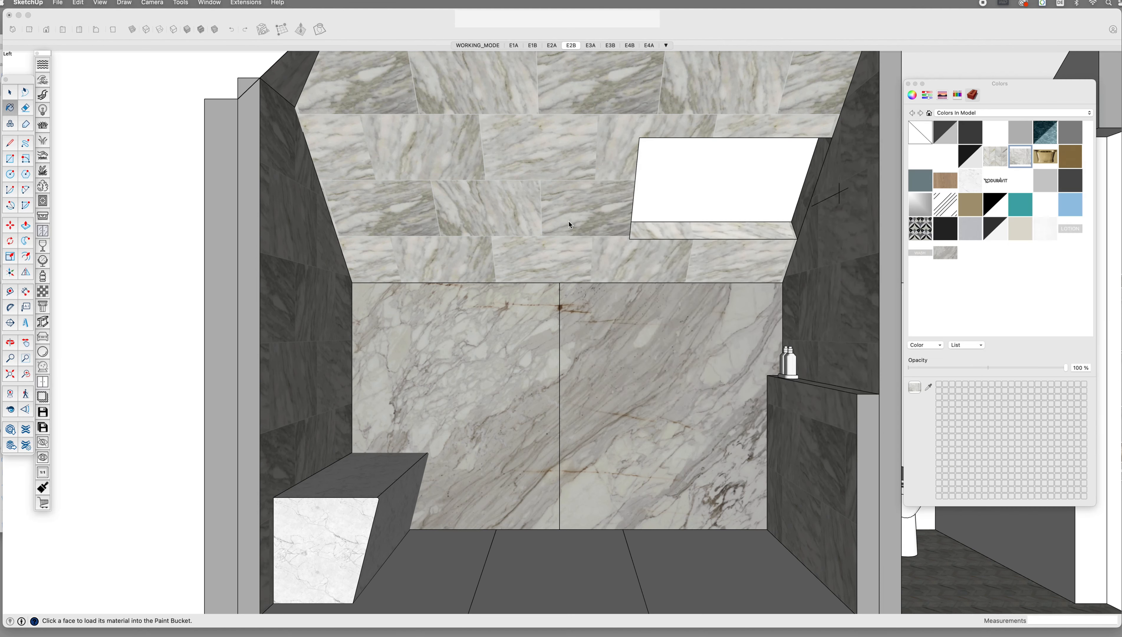
click(576, 223)
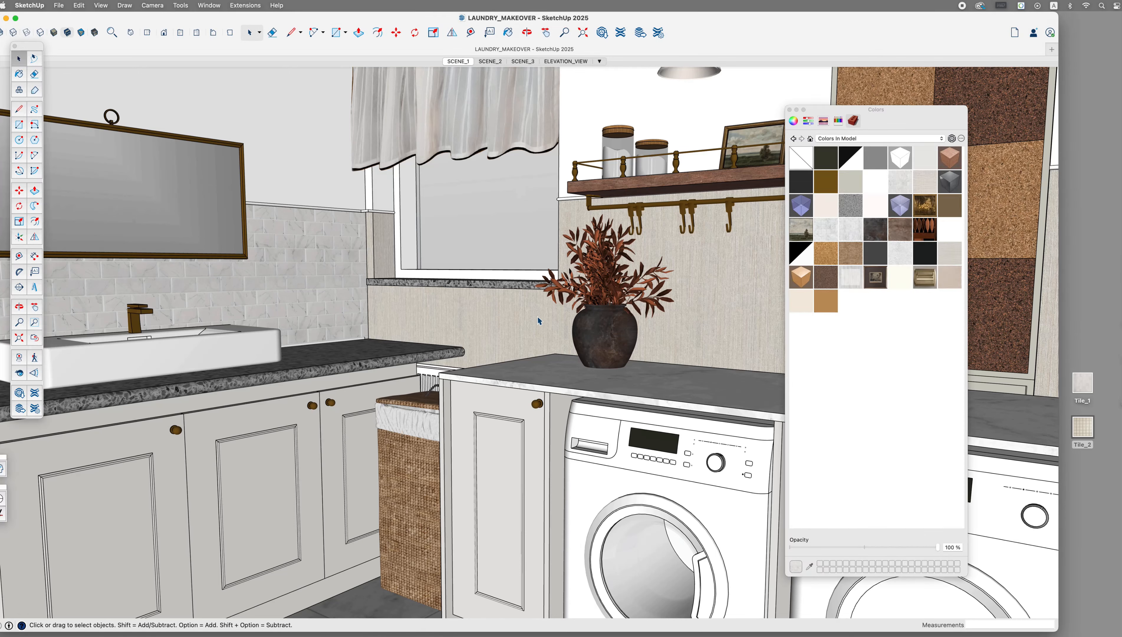
- In the laundry model, add the Tile_1 desktop image as a new 1000 mm wide material
key(o)
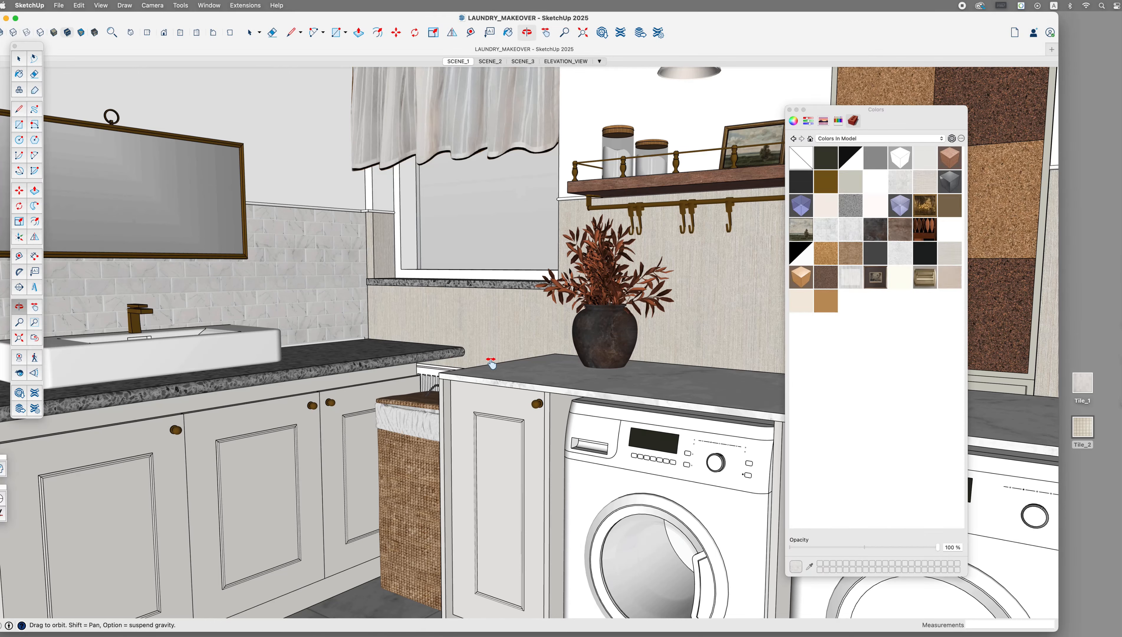
drag(491, 363, 523, 347)
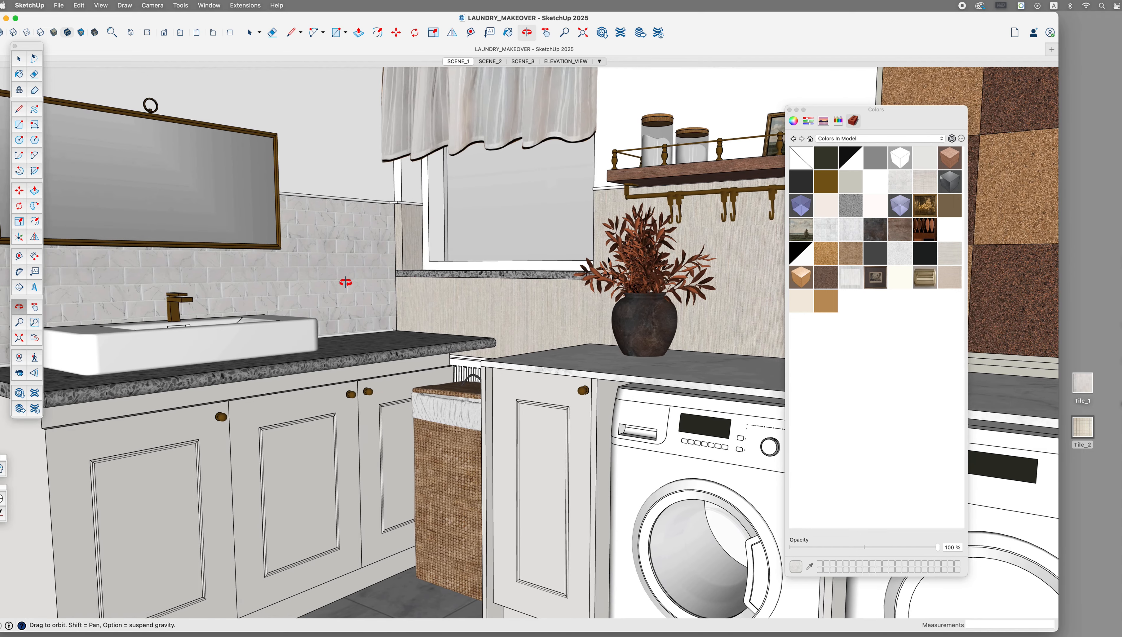
drag(423, 259, 423, 259)
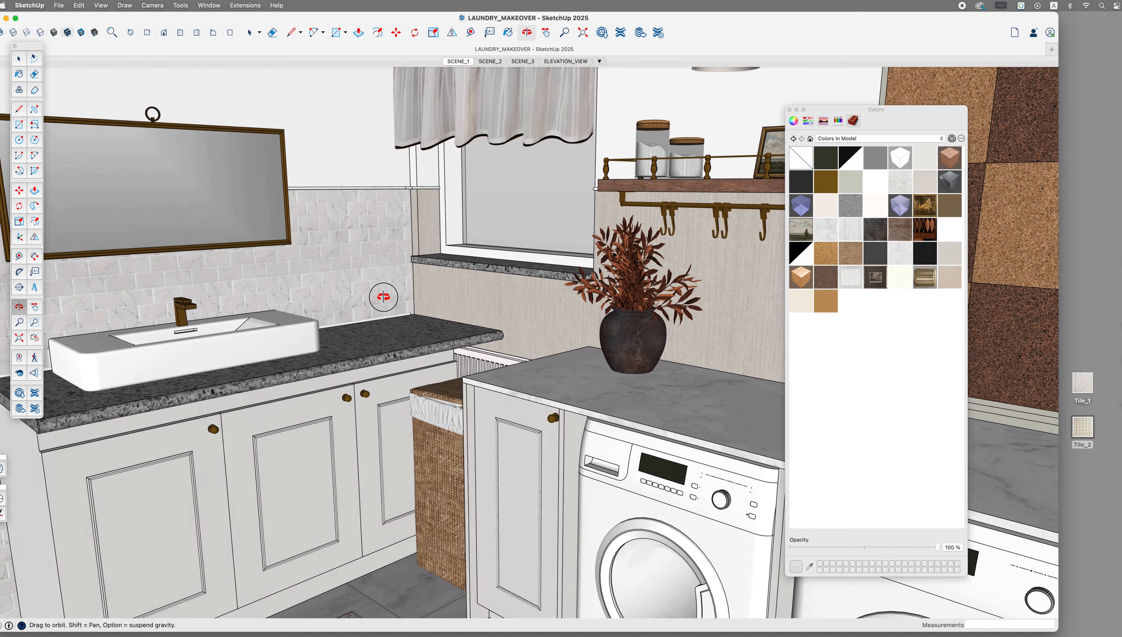
click(1083, 383)
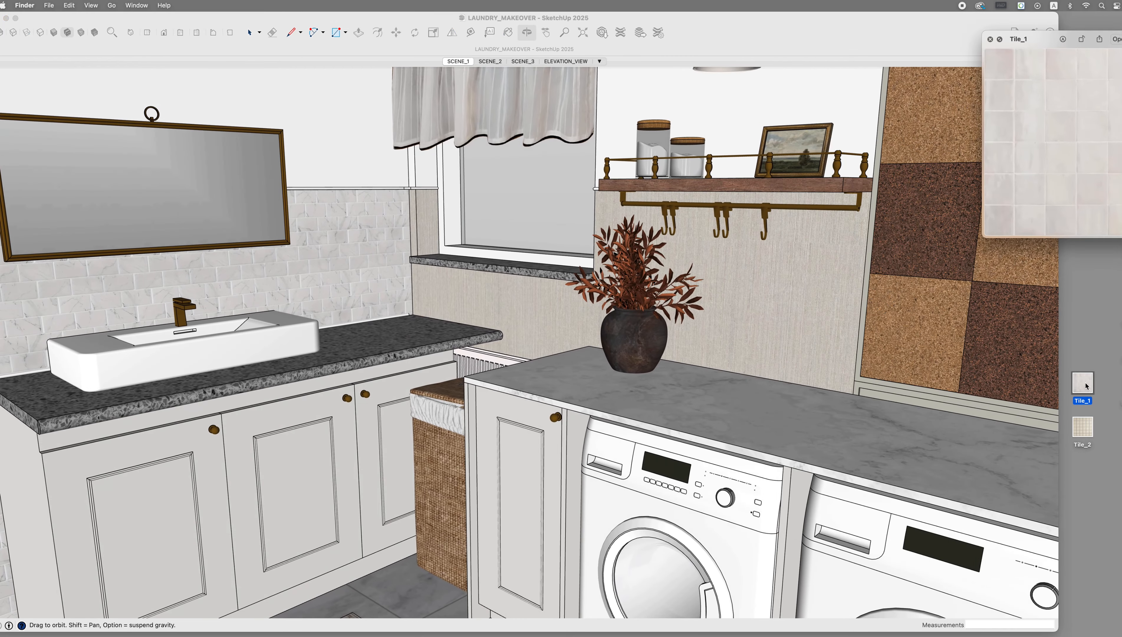
mouse_move(1085, 387)
mouse_down()
mouse_move(878, 356)
mouse_move(867, 315)
mouse_up()
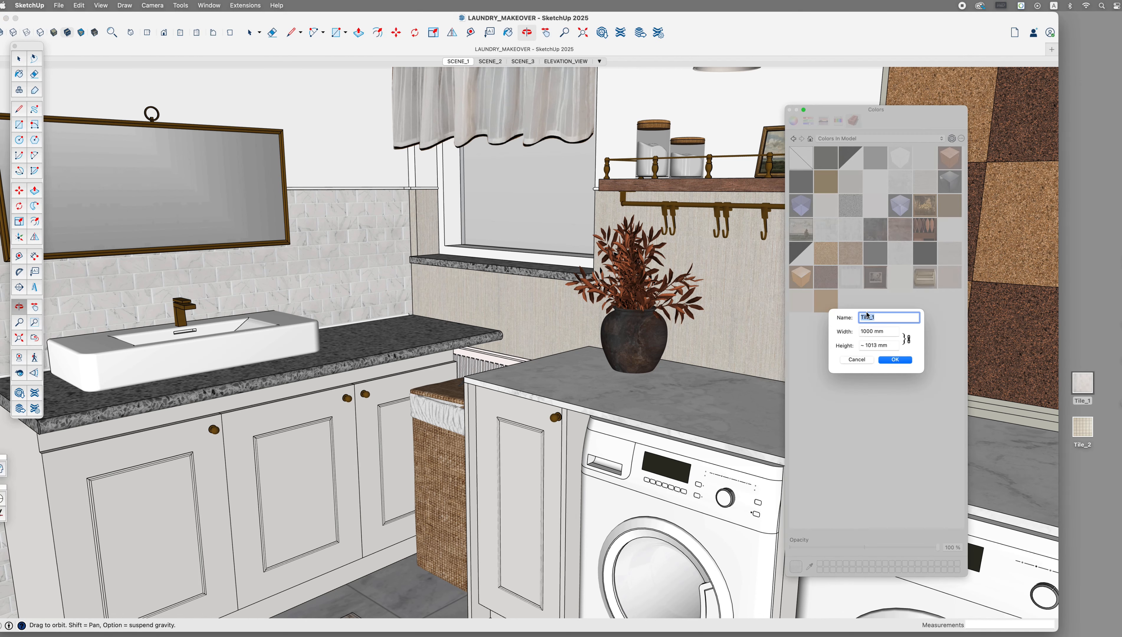
click(894, 359)
- Paint the tiled wall face behind the sink with the Tile_1 material, working inside its group
click(852, 305)
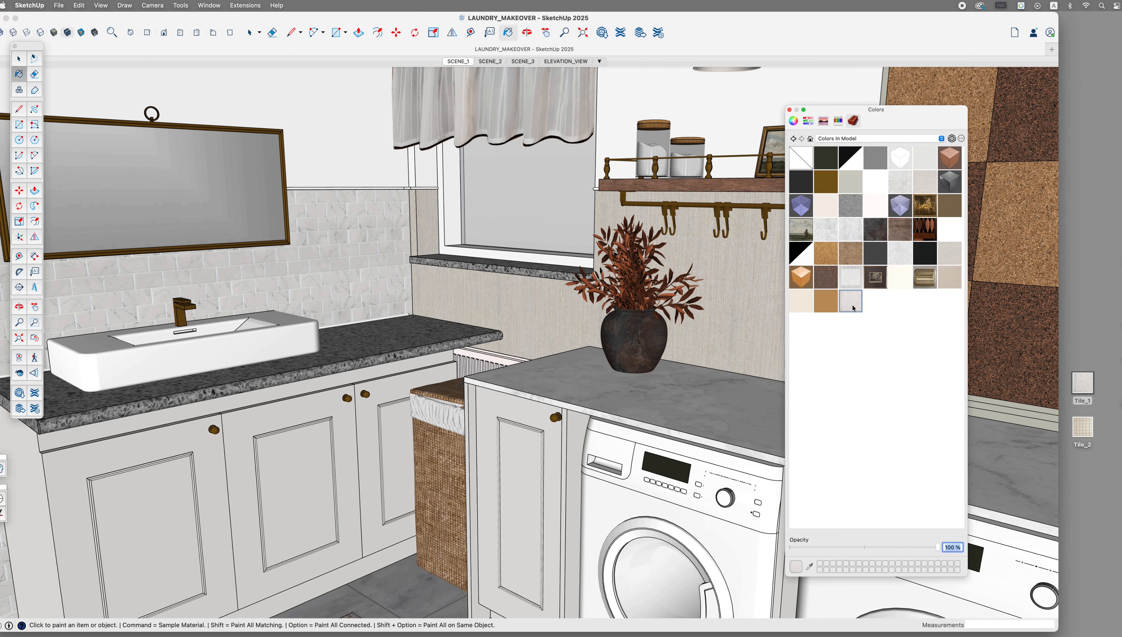
click(363, 285)
key(space)
double_click(357, 277)
click(349, 273)
key(b)
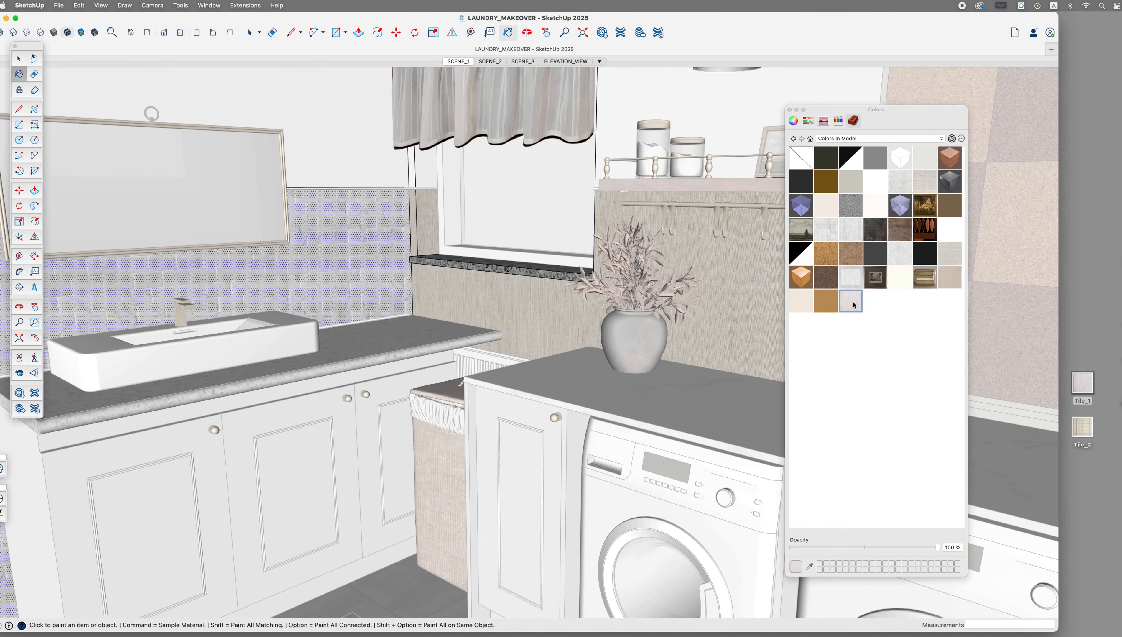
click(379, 233)
key(space)
key(Escape)
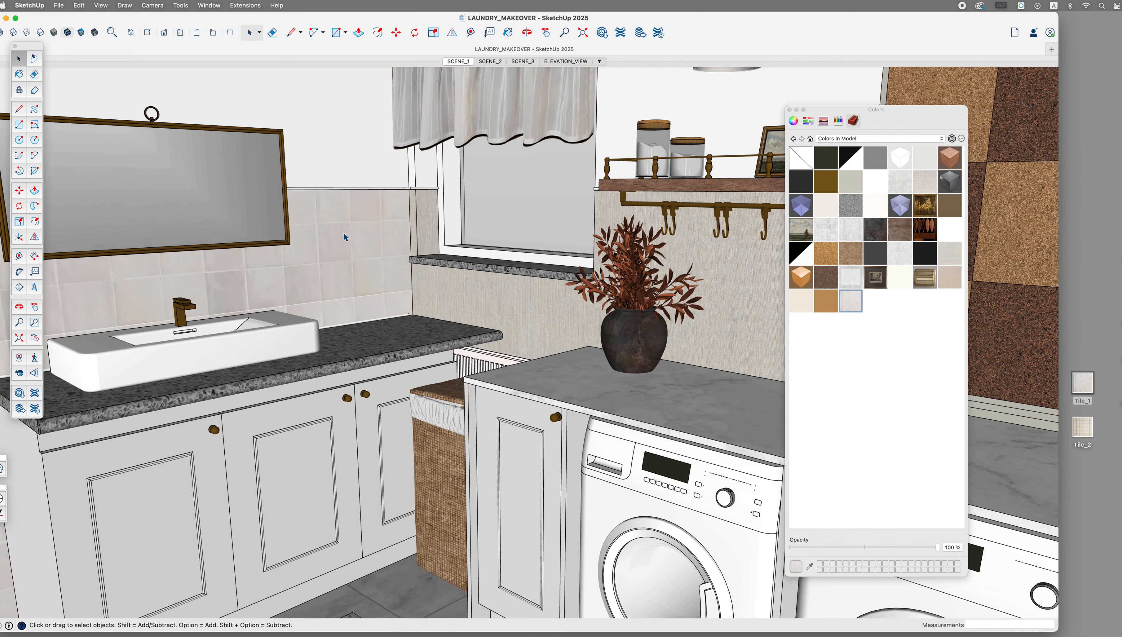
- Check the Tile_1 material's settings and undo its application to the wall behind the sink
double_click(848, 306)
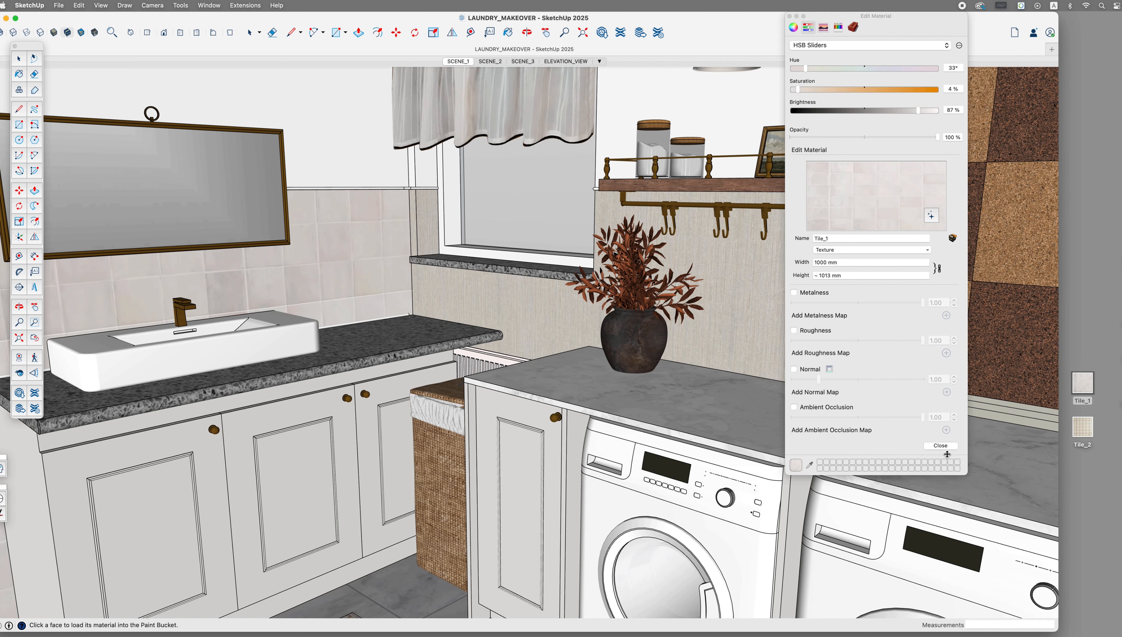
click(941, 446)
key(super+z)
key(super+z)
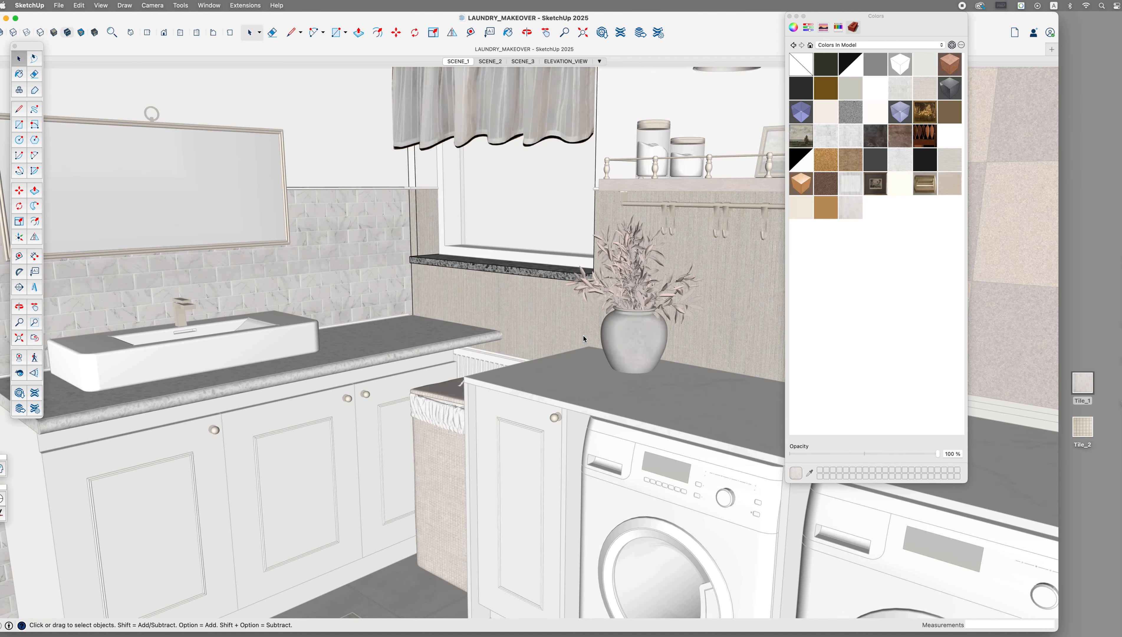
key(super+z)
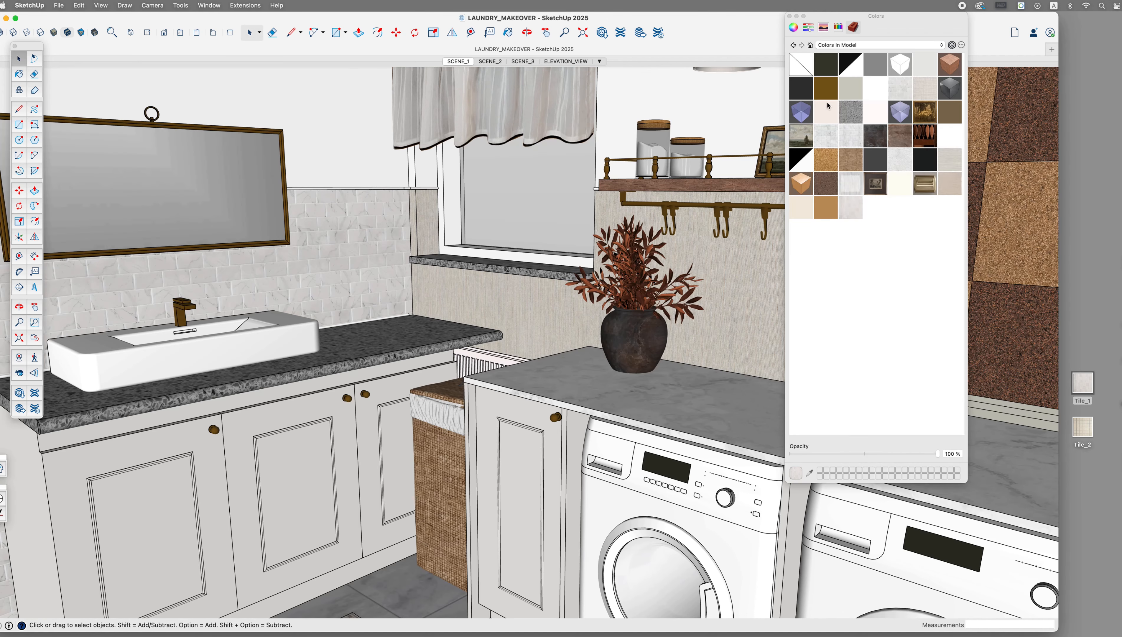
- Sample the existing wall tile material behind the sink (IMG_3974) and open its texture in Photoshop
key(b)
super+click(370, 234)
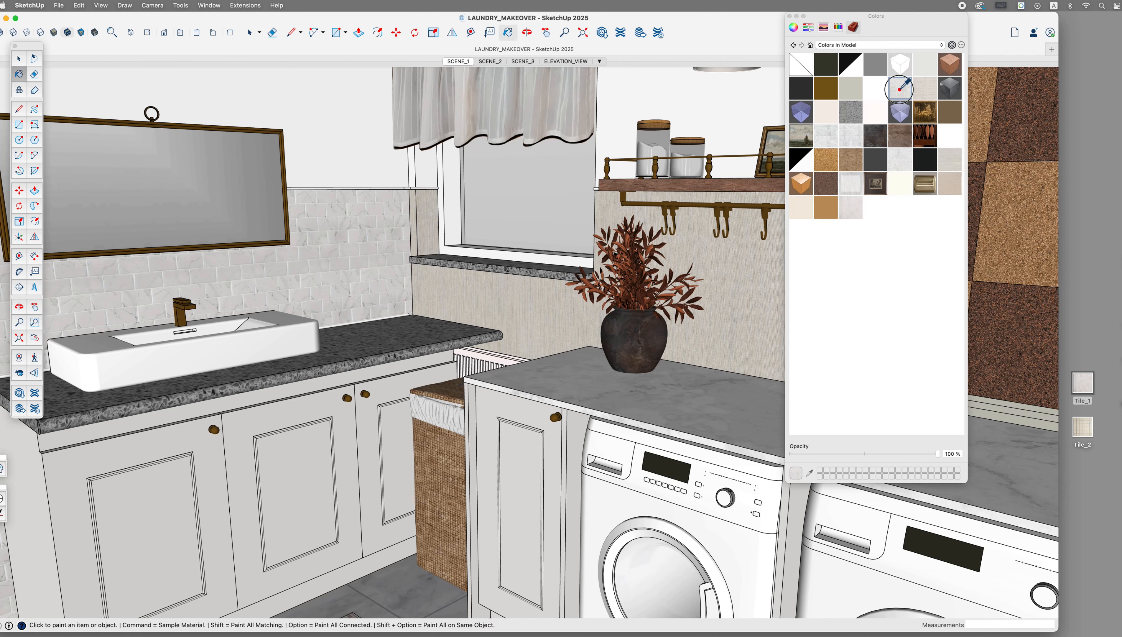
double_click(905, 95)
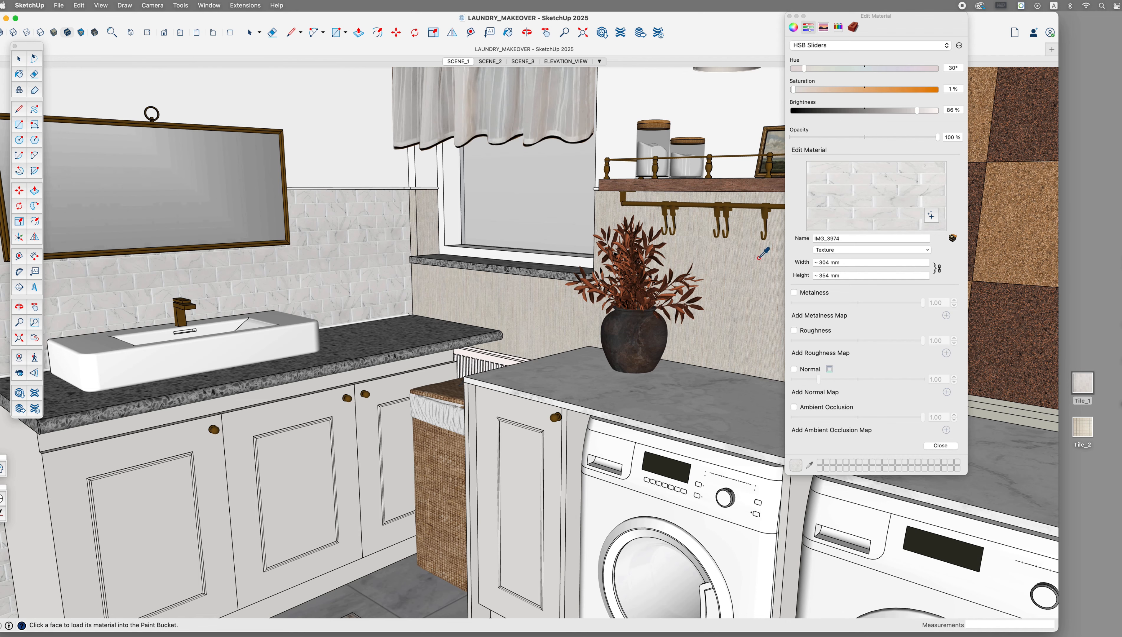
click(836, 250)
click(837, 287)
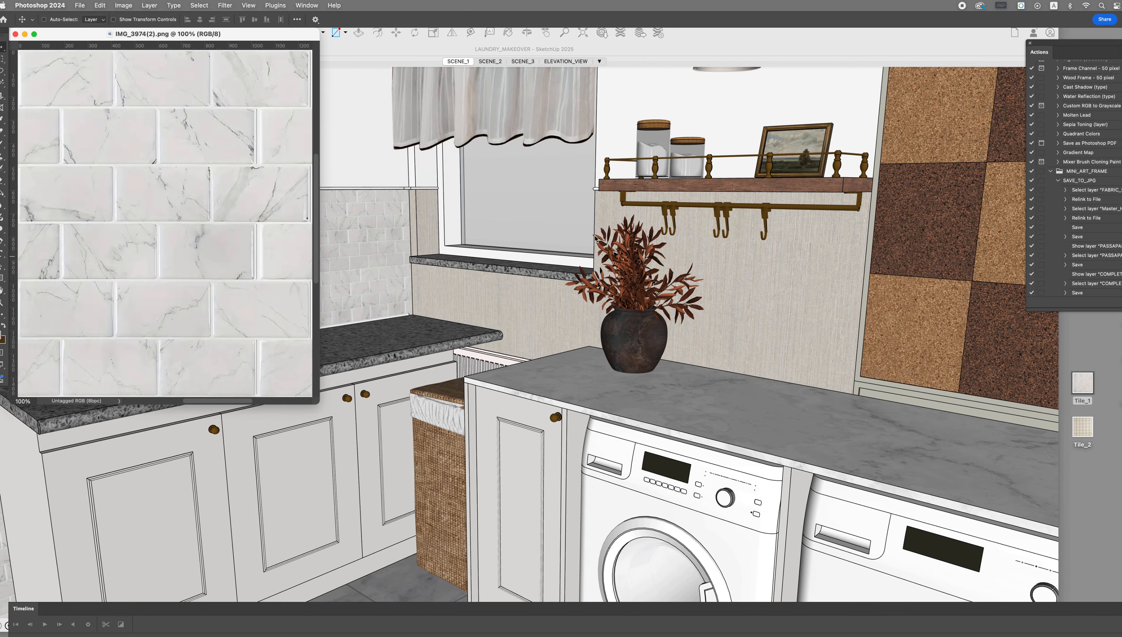
- Place the Tile_1 image as a new layer in the tile texture and enlarge it to cover the canvas
drag(244, 37, 692, 115)
key(super+minus)
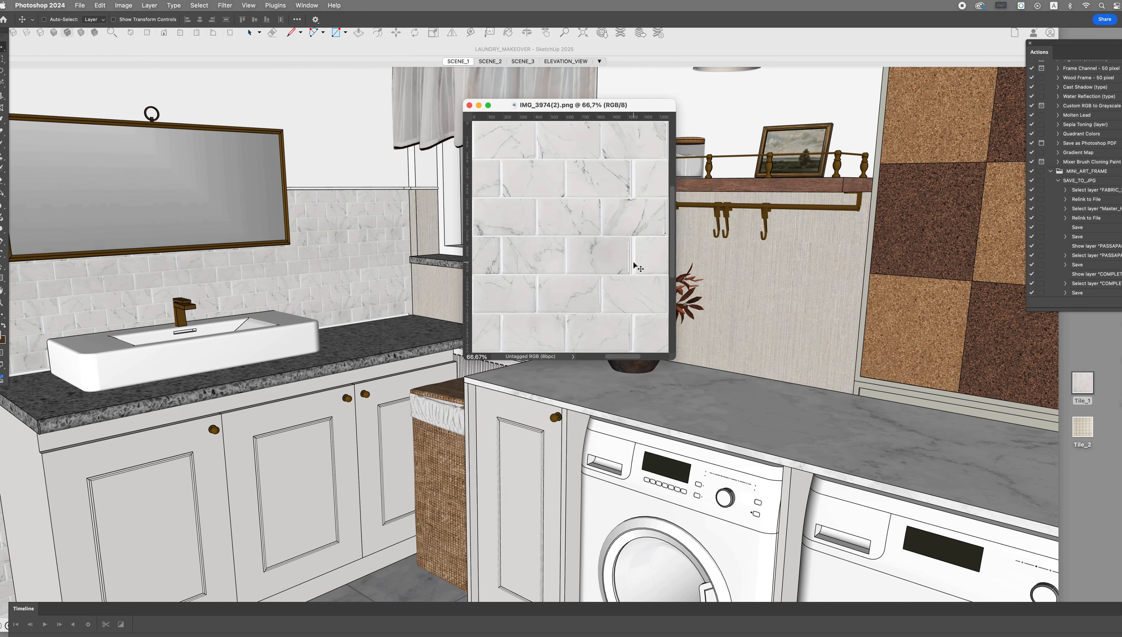
drag(674, 360, 810, 412)
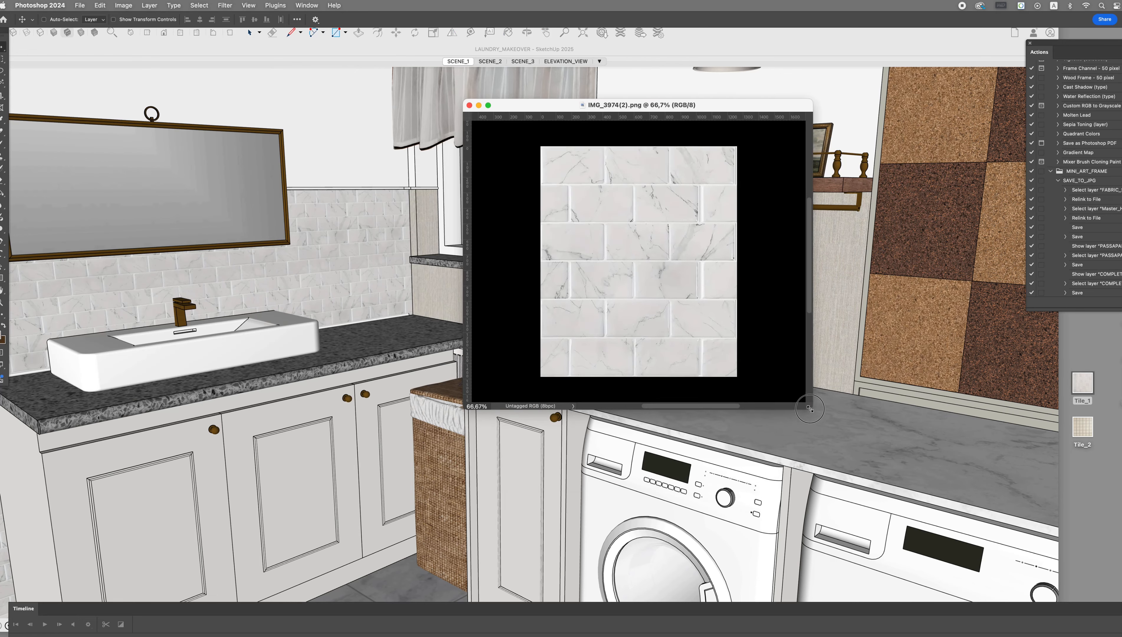
key(F7)
drag(1082, 382, 673, 252)
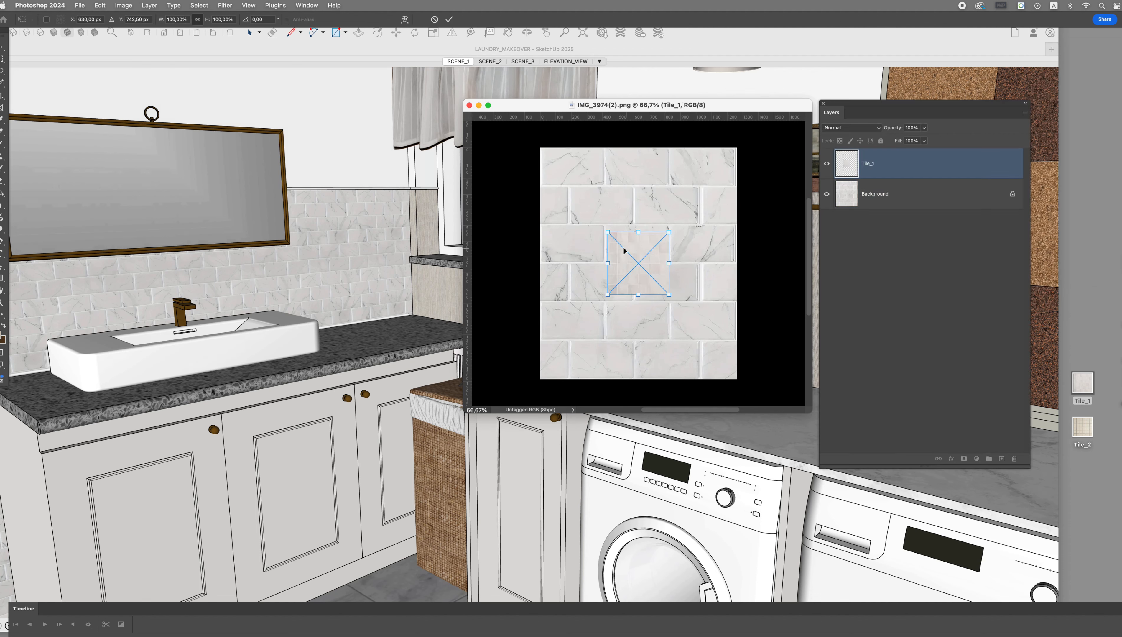
drag(608, 232, 521, 163)
drag(580, 174, 595, 162)
drag(681, 290, 774, 369)
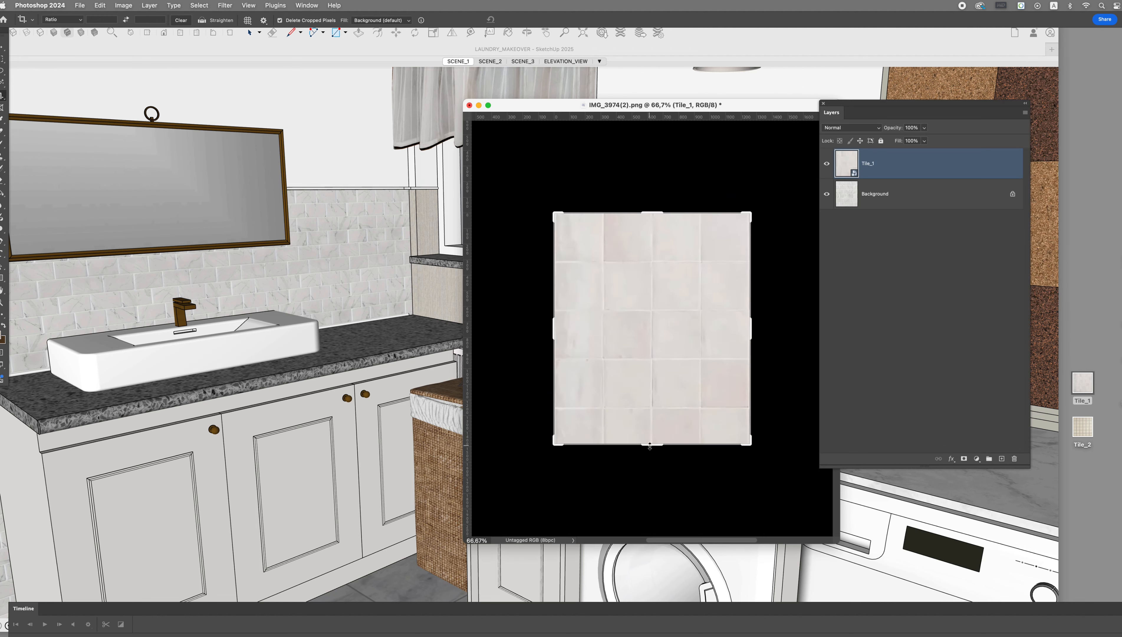
- Crop the texture to a four-by-four grid of tiles, merge its layers, save it and return to SketchUp
drag(655, 444, 664, 428)
drag(750, 328, 753, 327)
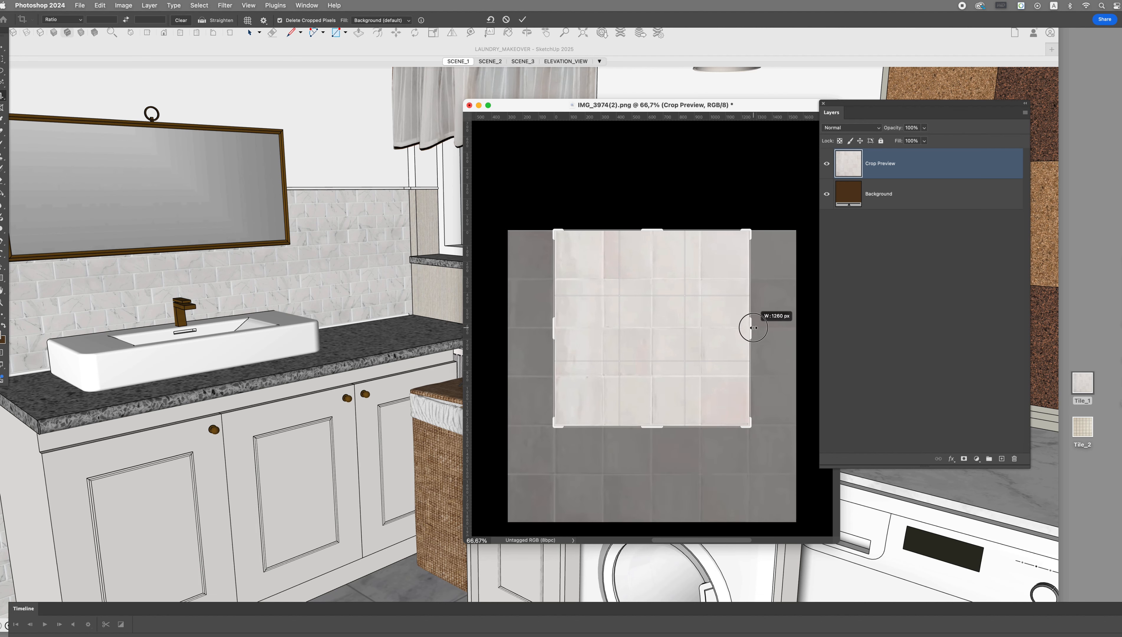
key(Return)
key(super+e)
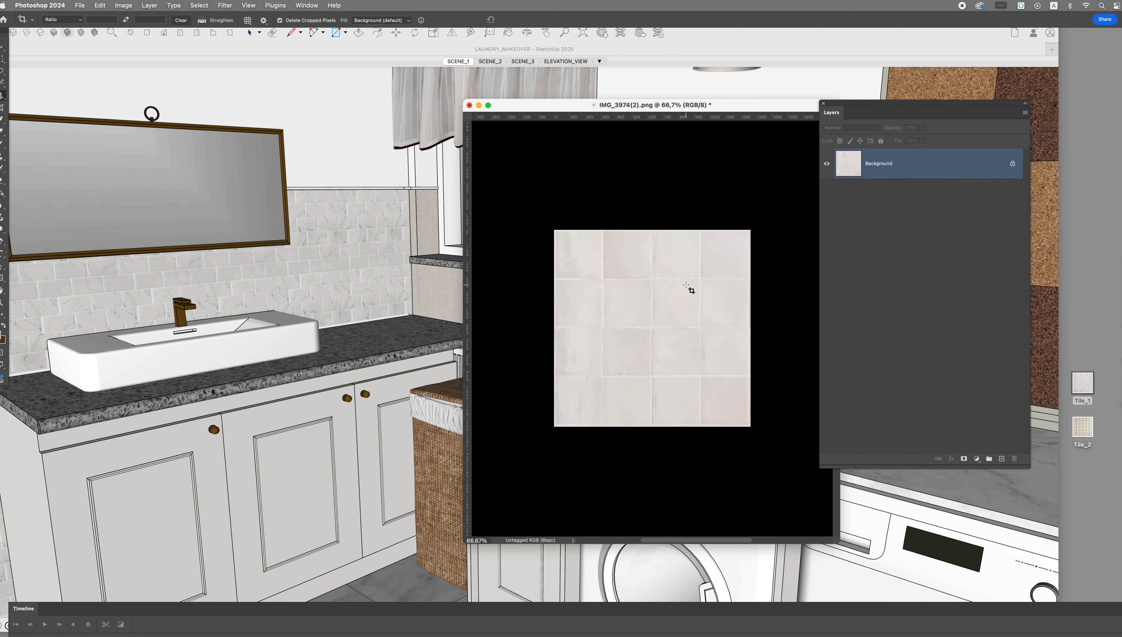
key(v)
click(336, 306)
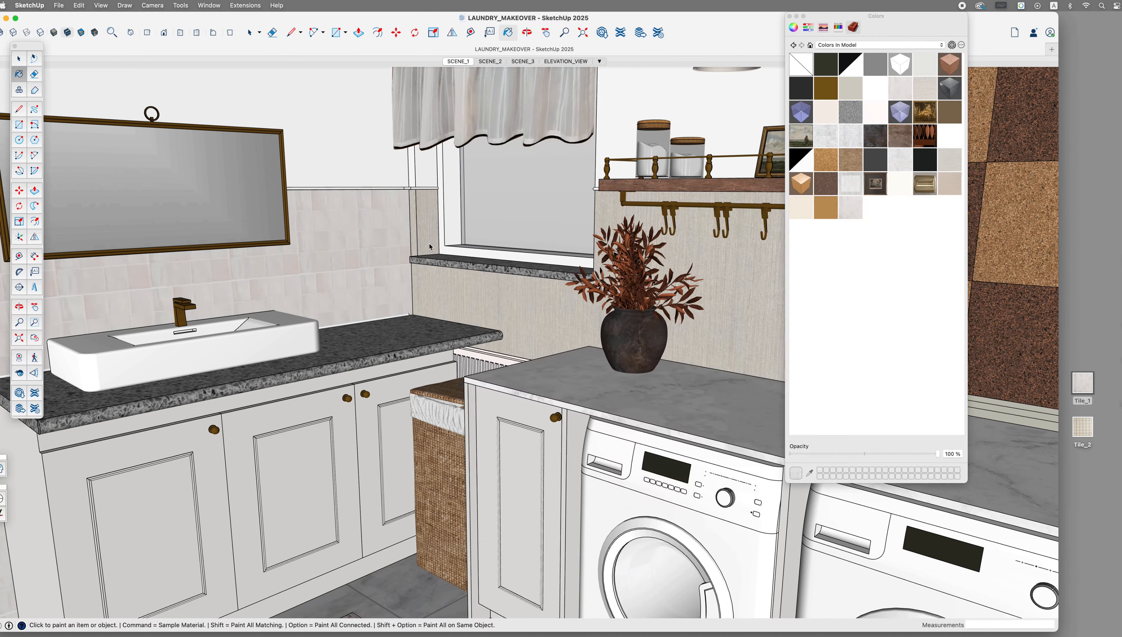
- Switch to Photoshop, crop the thin strip off the tile texture's lower edge, save it and return to SketchUp to inspect the wall
key(super+Tab)
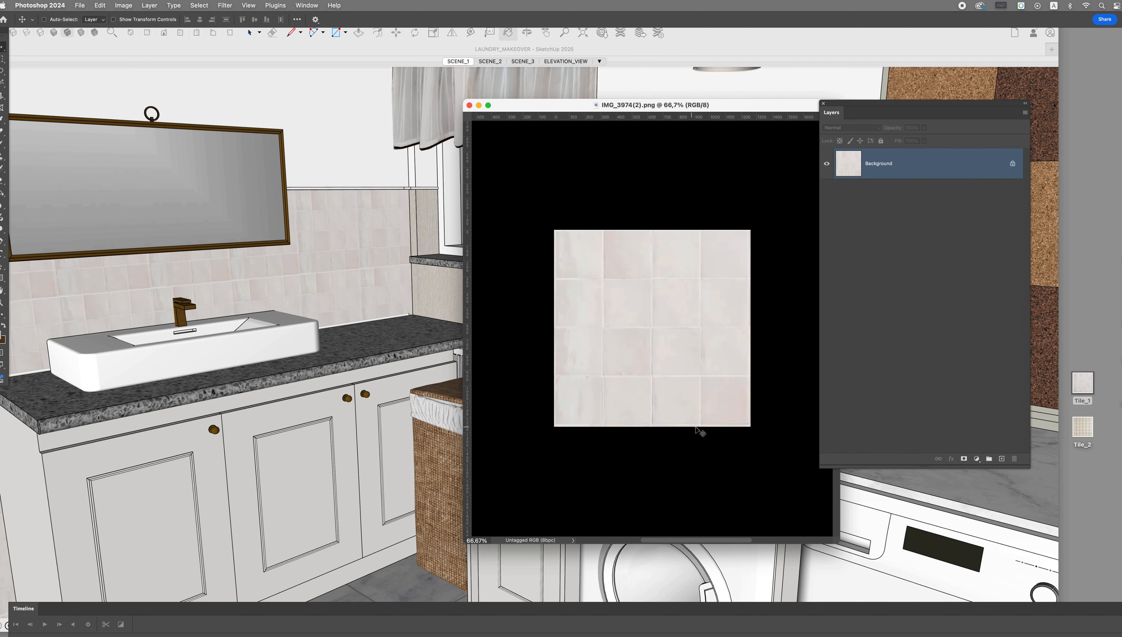
click(4, 98)
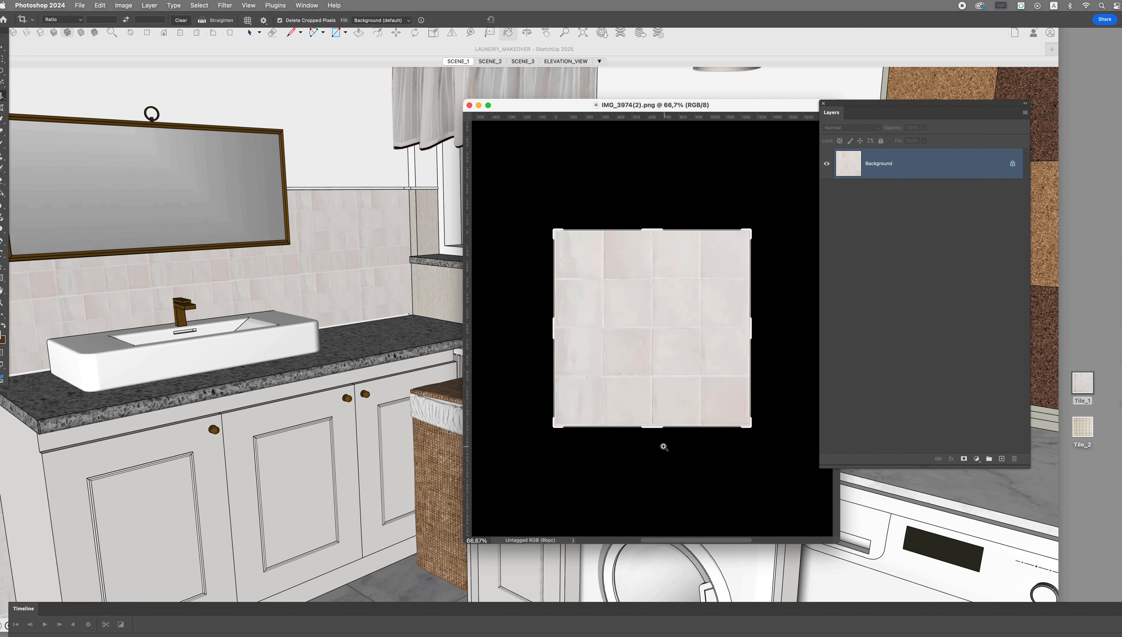
alt+scroll(661, 446, up, 5)
drag(651, 428, 651, 413)
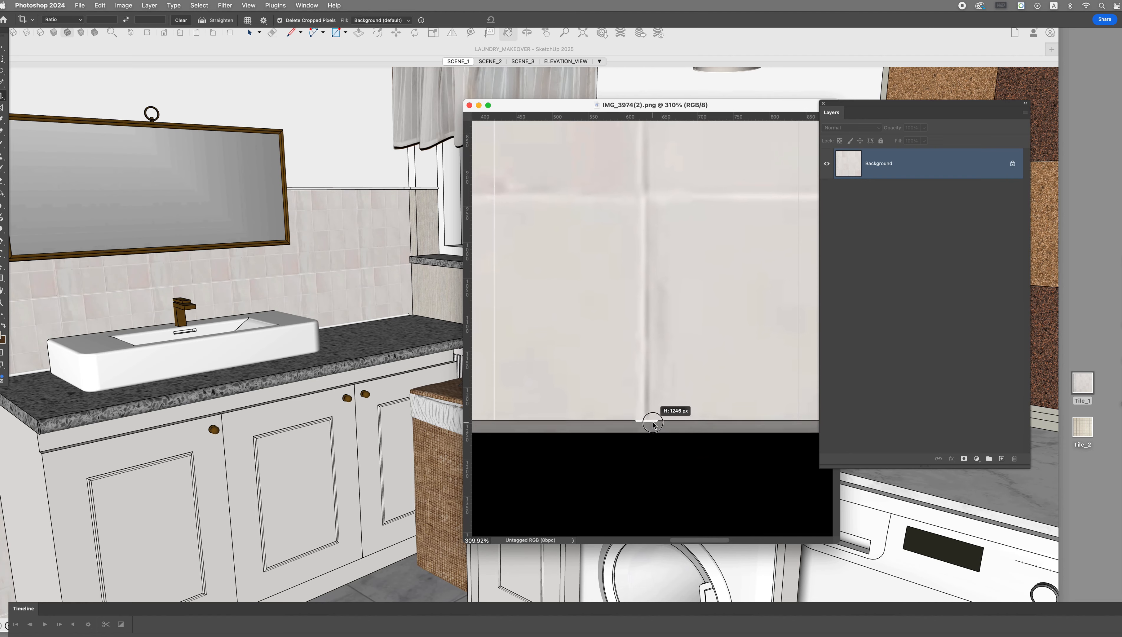
key(Return)
key(super+1)
key(super+s)
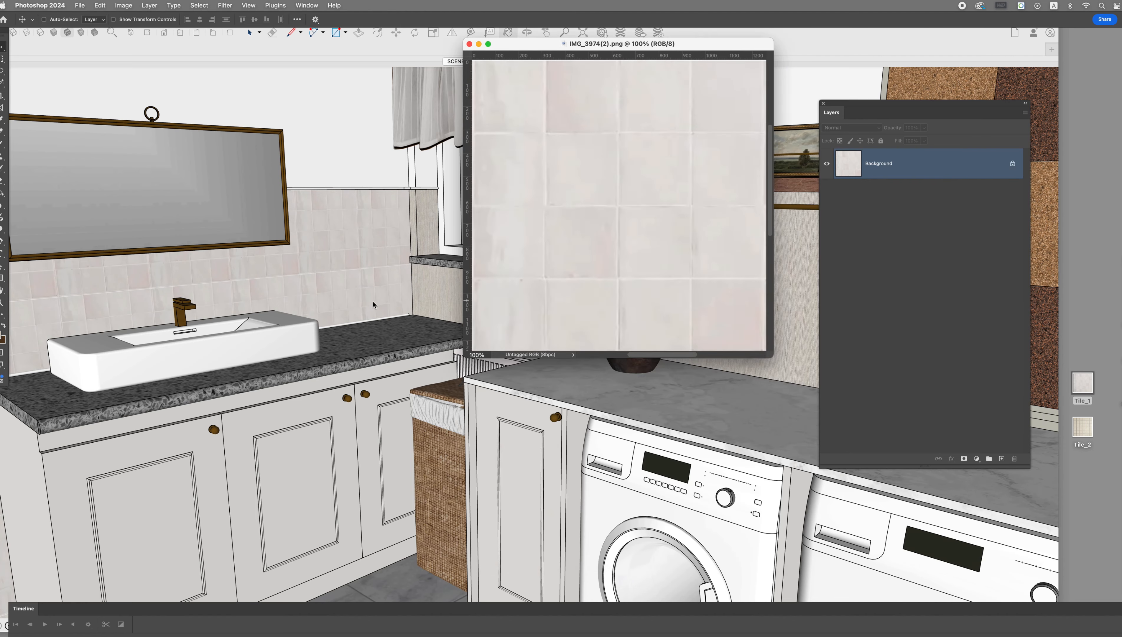
key(super+Tab)
scroll(368, 268, up, 3)
scroll(370, 267, up, 4)
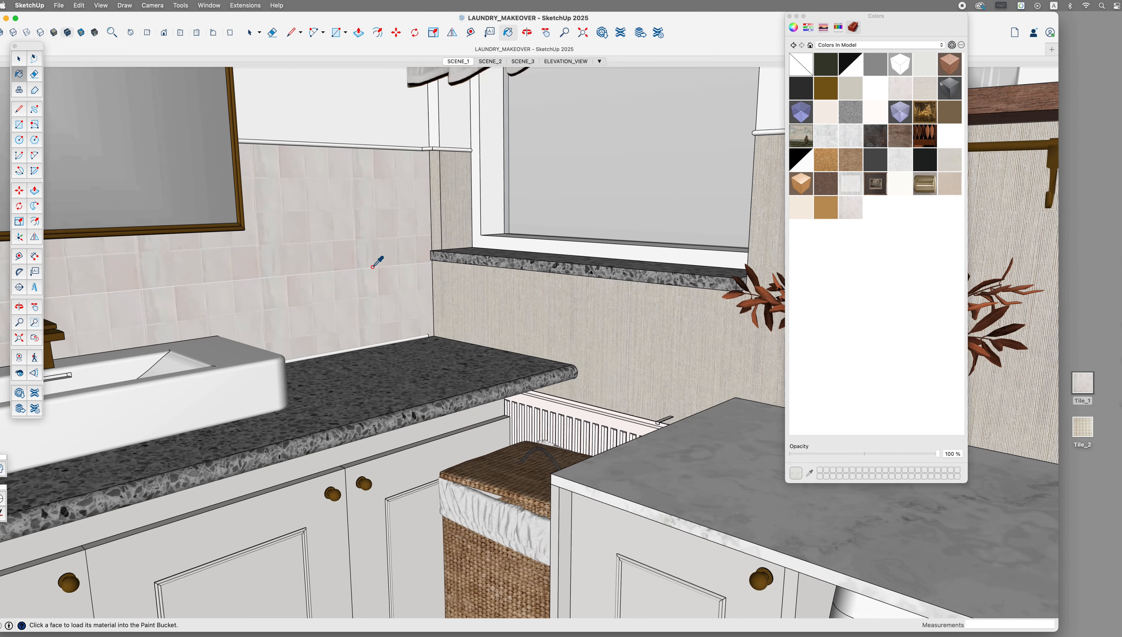
- In Photoshop, copy the full-width horizontal grout strip at the texture's middle to a new layer and move it to the canvas's upper edge
key(super+Tab)
drag(773, 357, 837, 417)
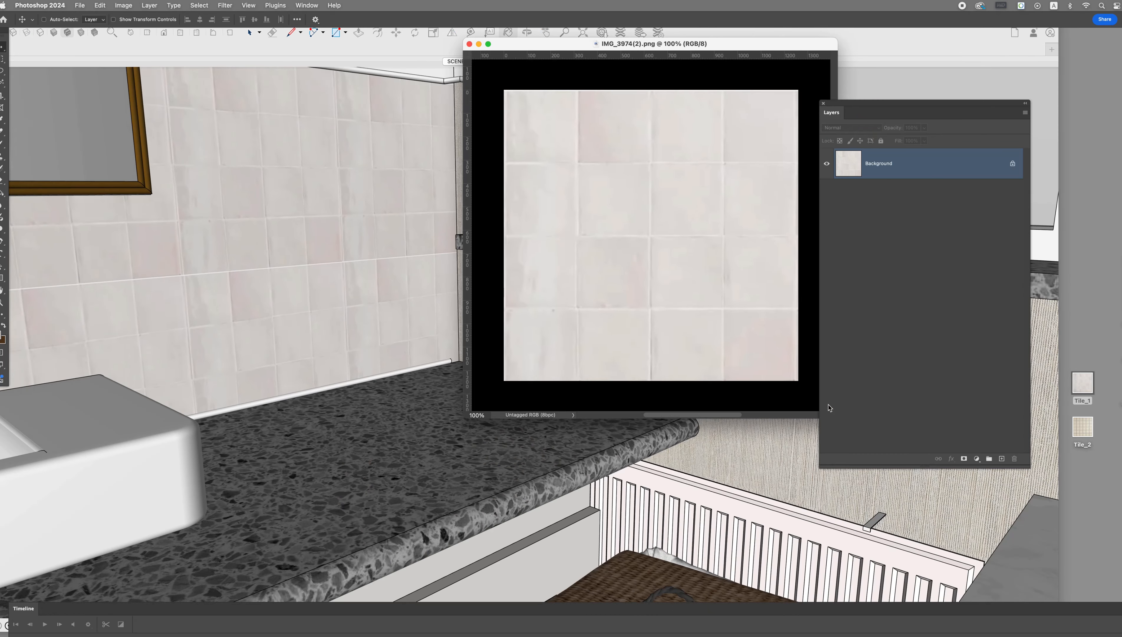
key(m)
drag(811, 317, 491, 291)
drag(499, 223, 805, 257)
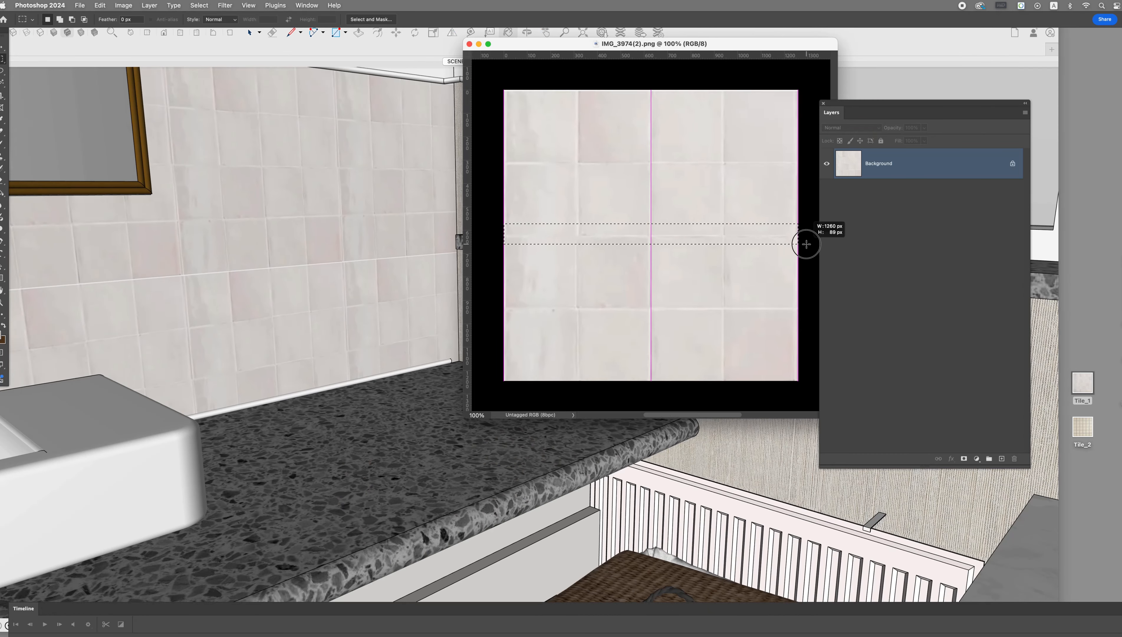
key(ctrl+j)
key(v)
drag(666, 242, 667, 104)
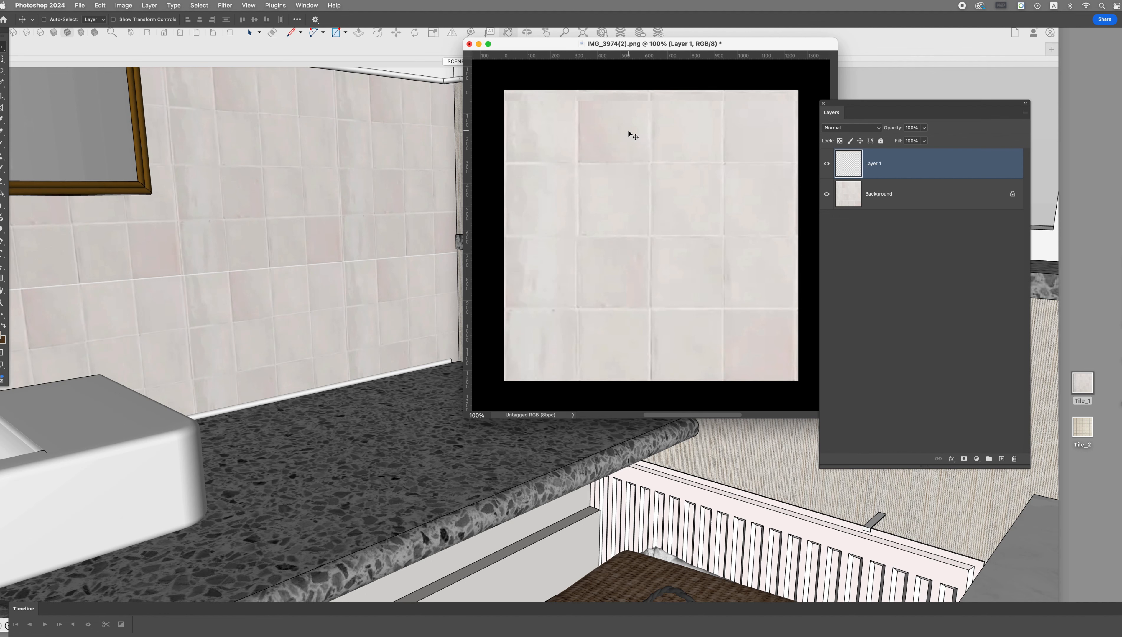
- Erase the copied strip's visible lower edge, merge it into the background, save the texture and return to SketchUp
key(e)
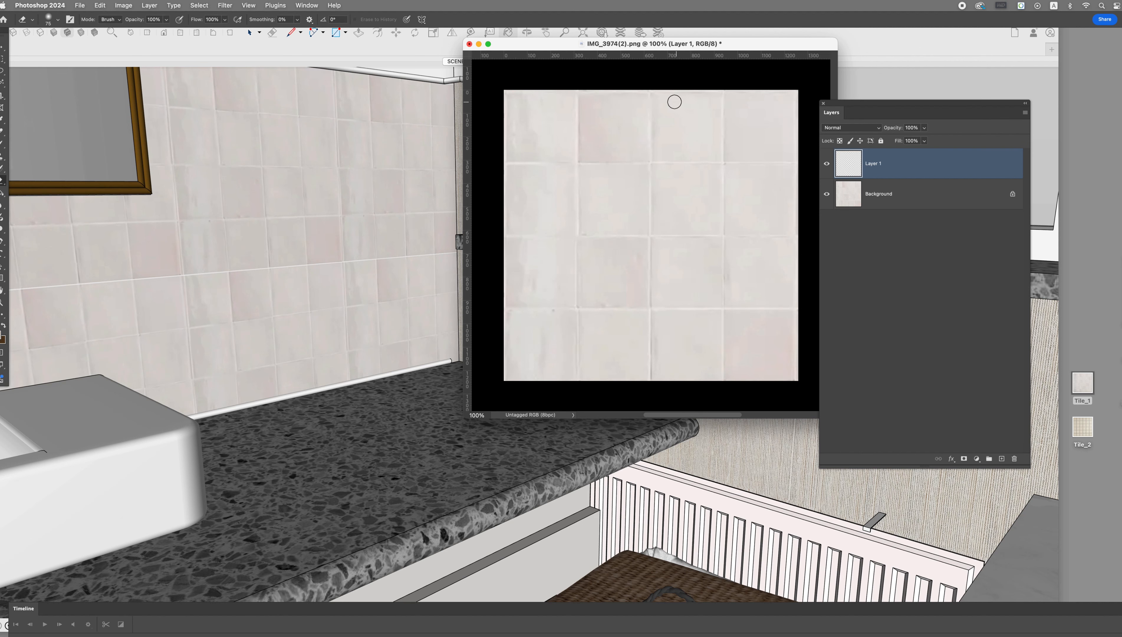
drag(724, 102, 585, 105)
key(super+e)
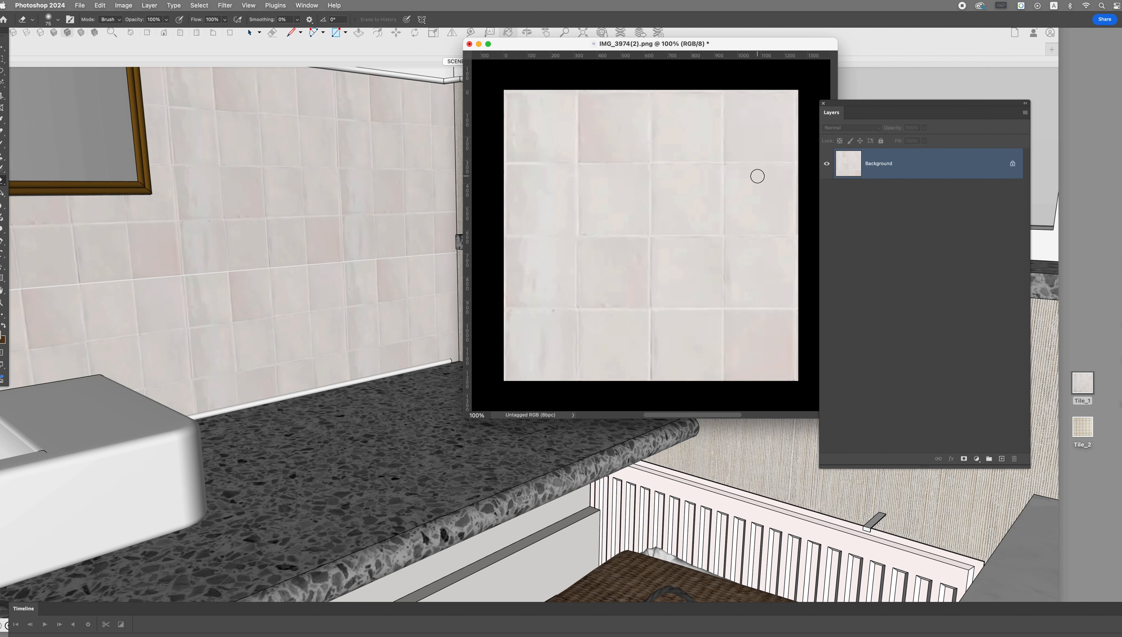
key(super+s)
click(334, 331)
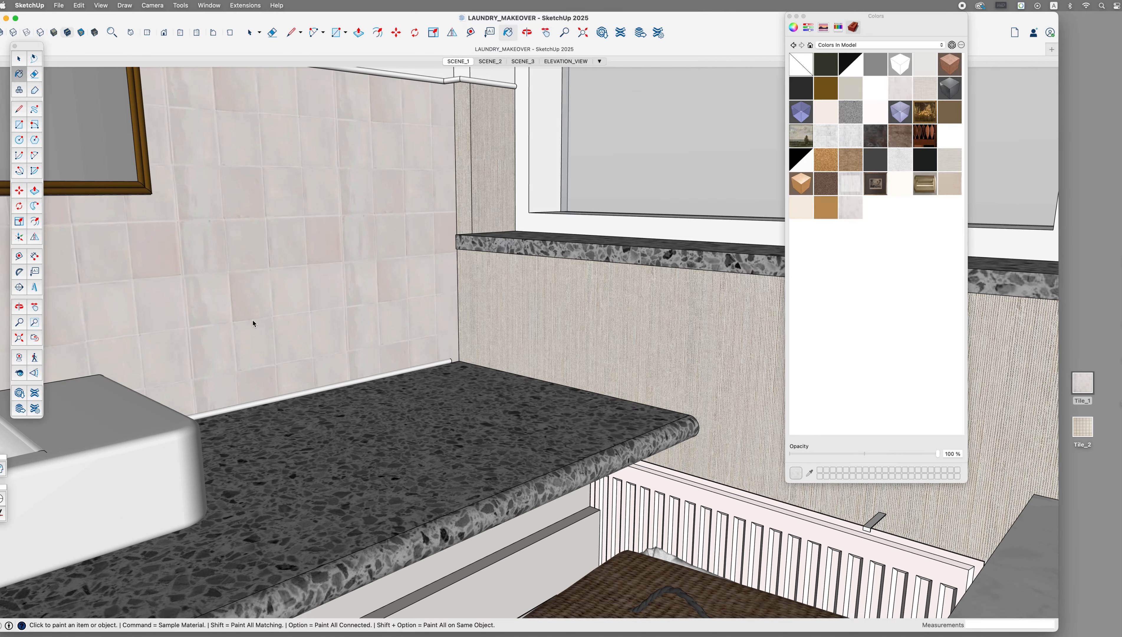
- Switch to Photoshop, place the Tile_2 image as a new layer over the tile texture and scale it to about 302%
key(super+Tab)
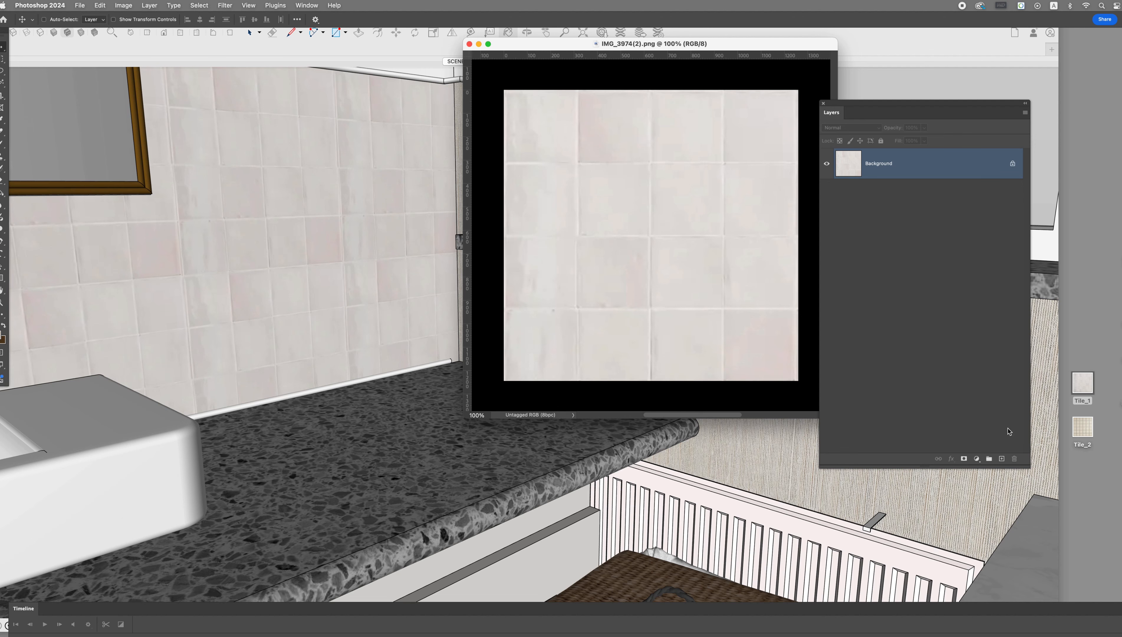
drag(1083, 426, 713, 262)
drag(593, 177, 477, 62)
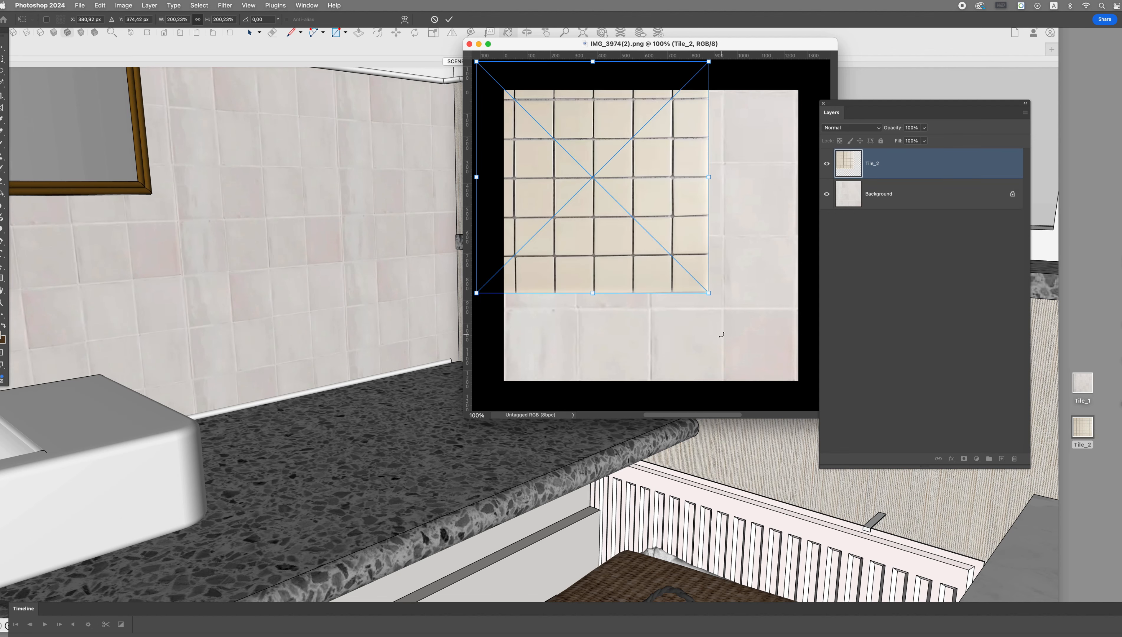
drag(709, 293, 752, 401)
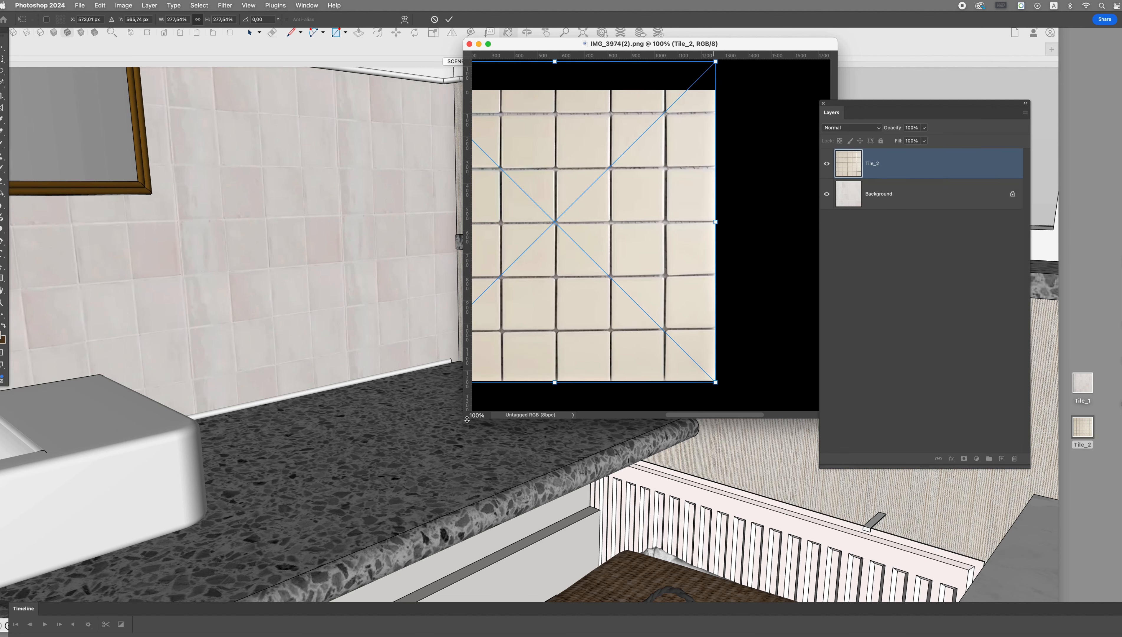
drag(467, 418, 339, 478)
drag(415, 94, 383, 73)
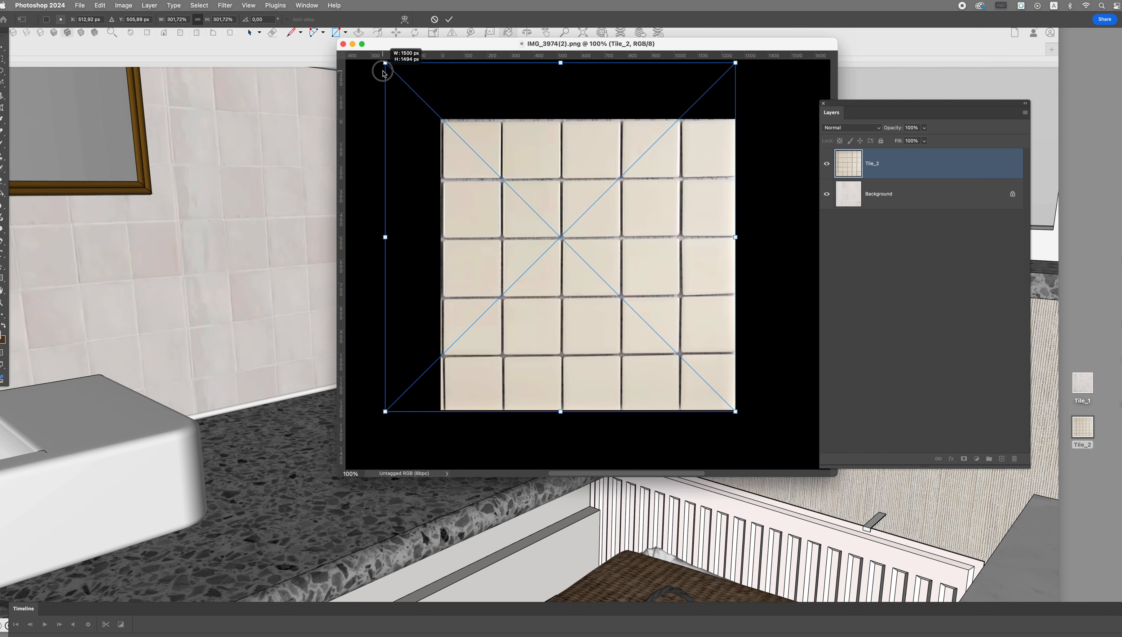
drag(644, 182, 638, 181)
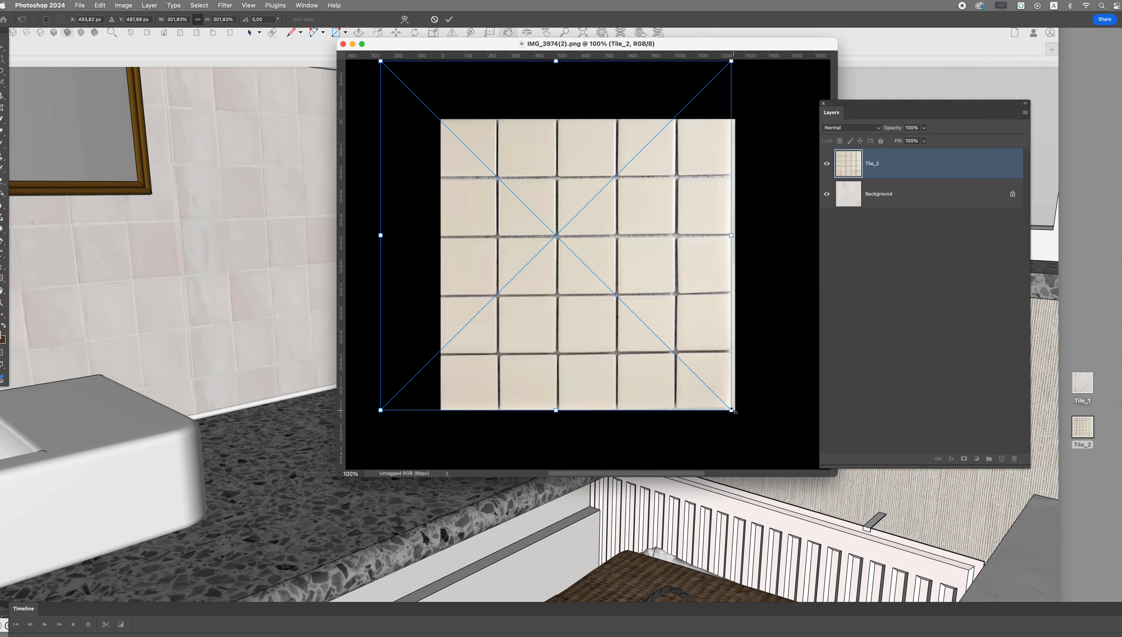
- Nudge the Tile_2 layer about 16 px right to align it with the canvas edge and commit the placement
key(shift+Right)
key(shift+Right)
key(Left)
key(Left)
key(Left)
key(Left)
key(Left)
key(Left)
key(Left)
key(Left)
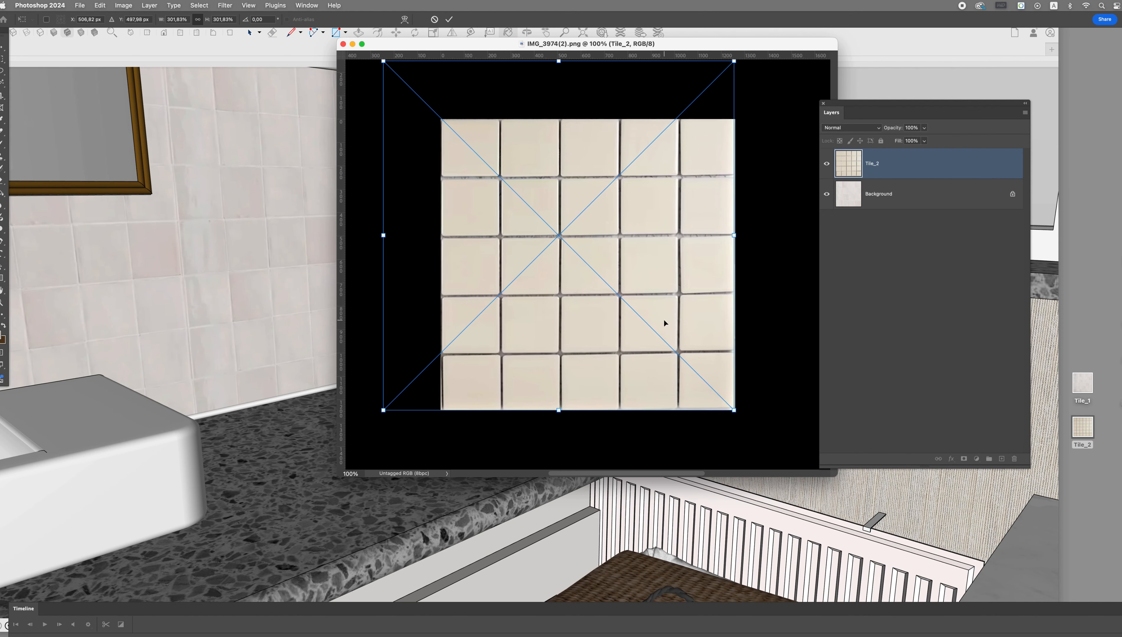
key(Return)
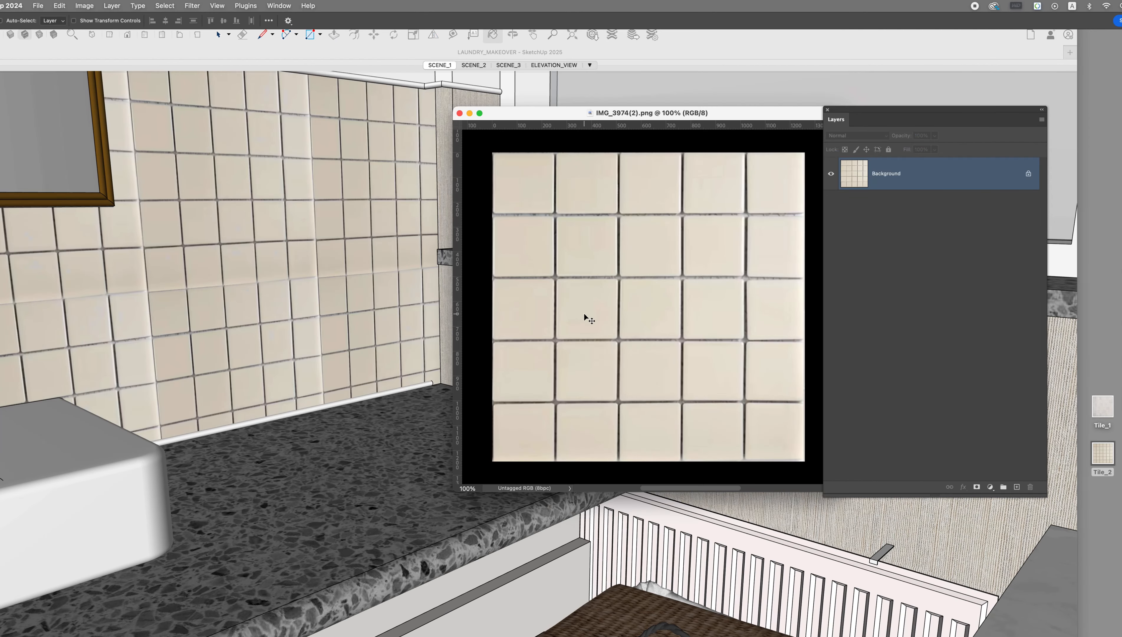
- Copy the dark horizontal grout strip above the lowest tile row to a new layer and align it with the canvas's upper edge
key(m)
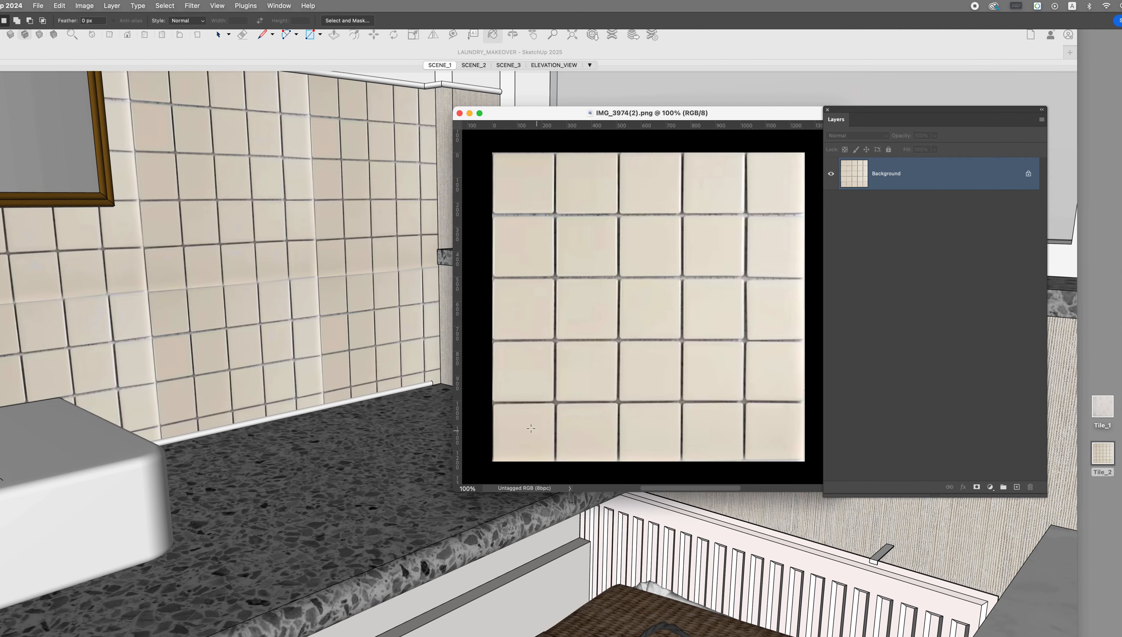
mouse_move(508, 370)
mouse_down()
mouse_move(701, 408)
mouse_move(809, 405)
mouse_up()
key(ctrl+j)
key(v)
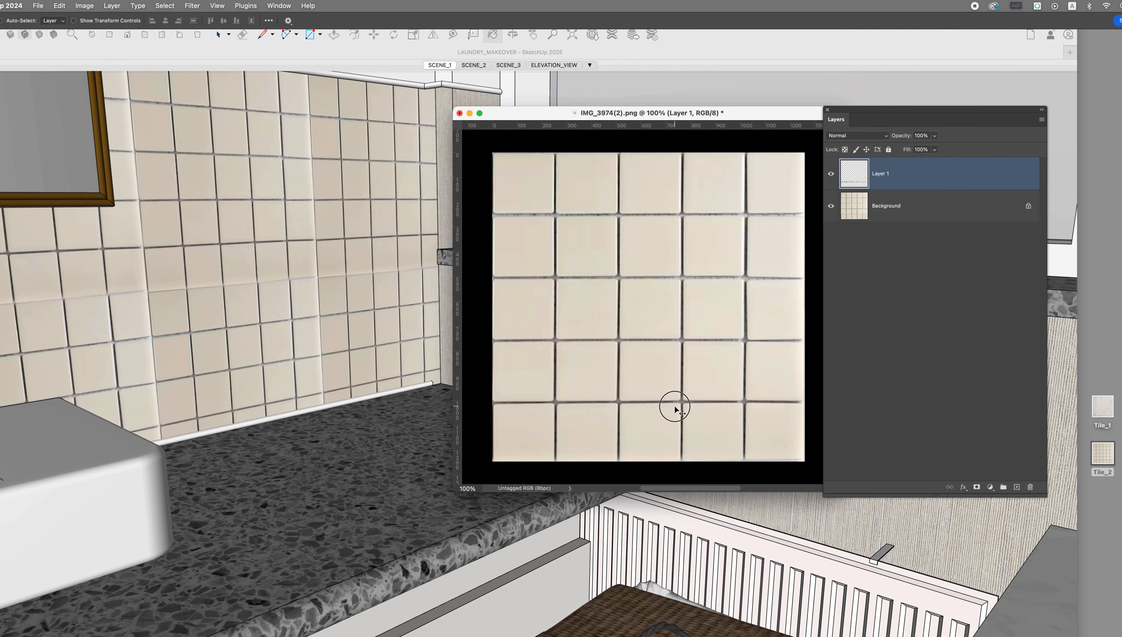
drag(672, 403, 666, 171)
key(Up)
key(Up)
key(Up)
key(Up)
key(Up)
key(Up)
key(Up)
key(Up)
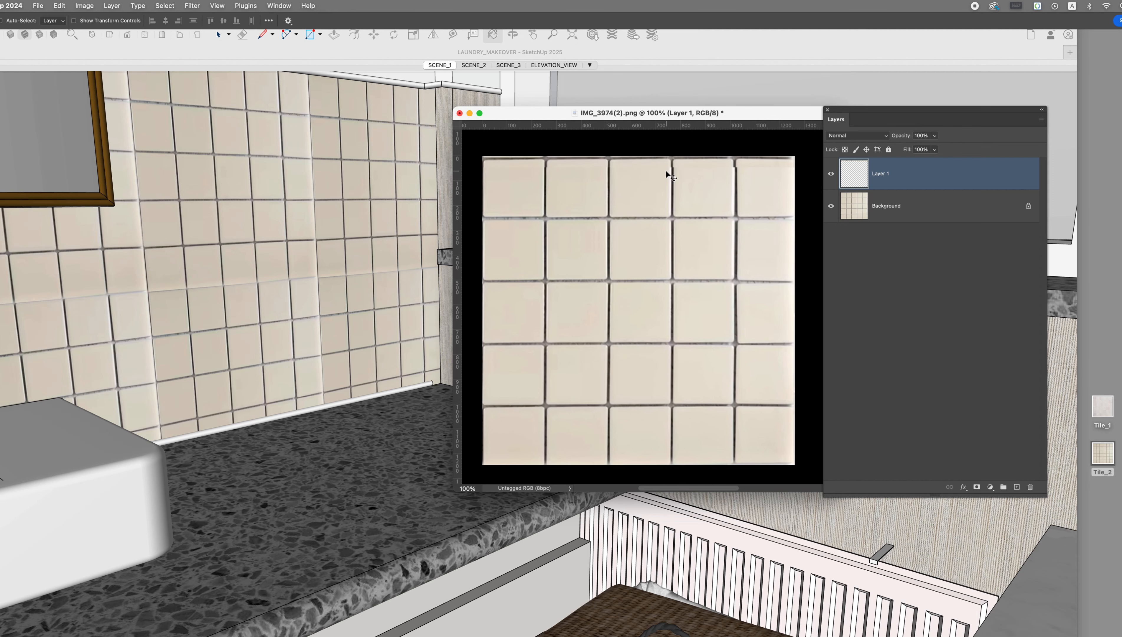
key(Up)
key(Up)
- Erase the horizontal strip's excess over the upper tiles, merge the layers, save the texture and check the wall in SketchUp
key(e)
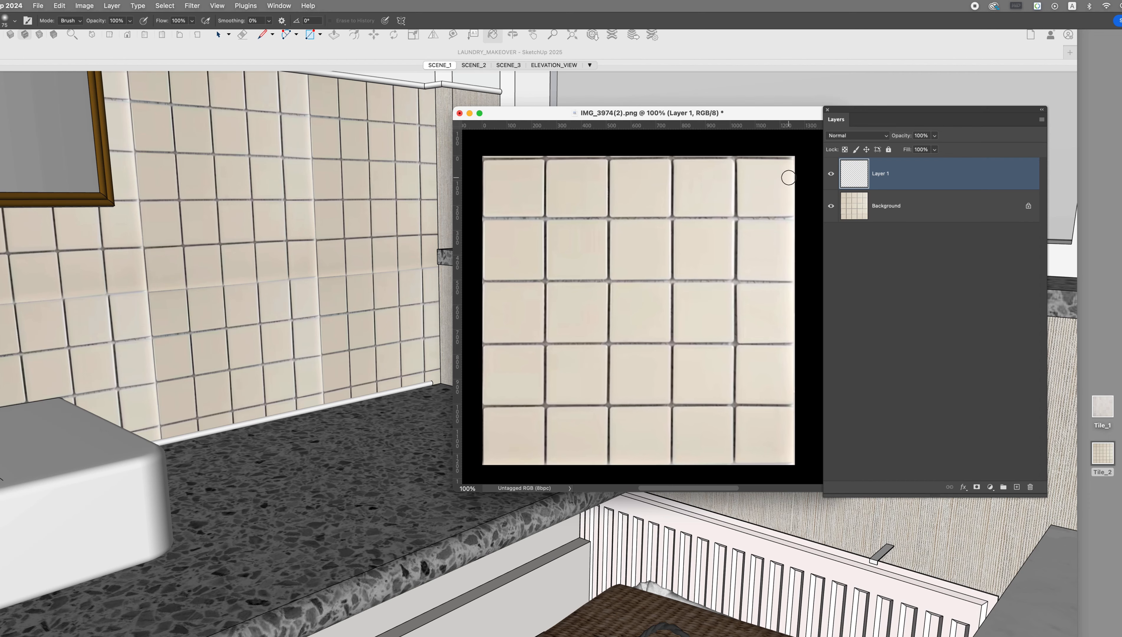
key(v)
key(super+e)
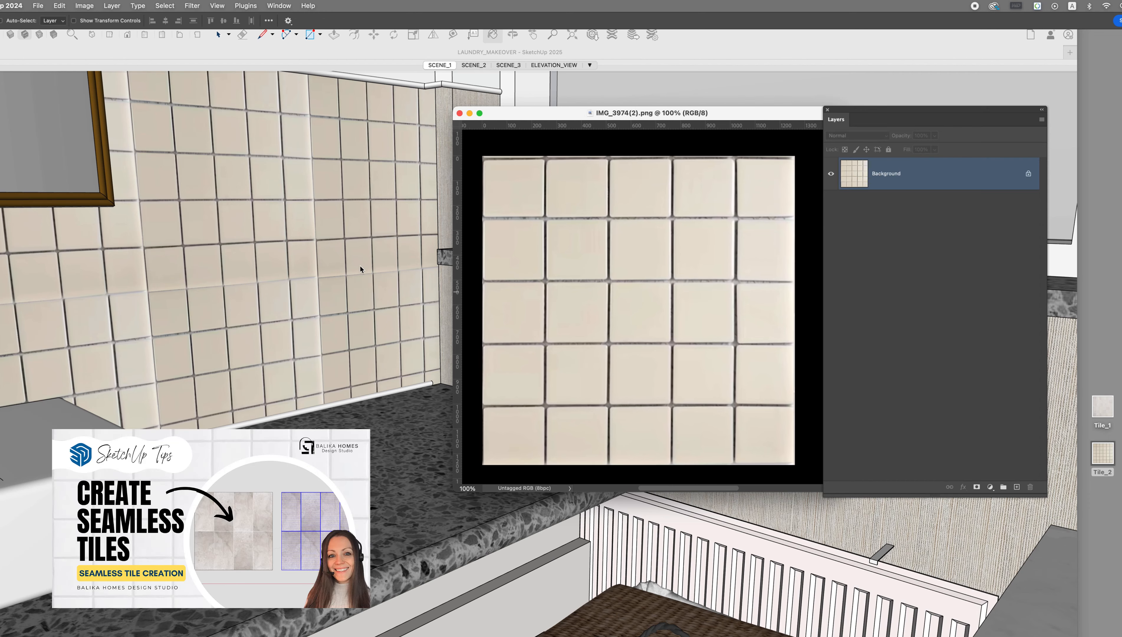
click(406, 280)
- Back in Photoshop, copy a full-height vertical grout strip to a new layer and move it to the canvas's left edge
key(super+Tab)
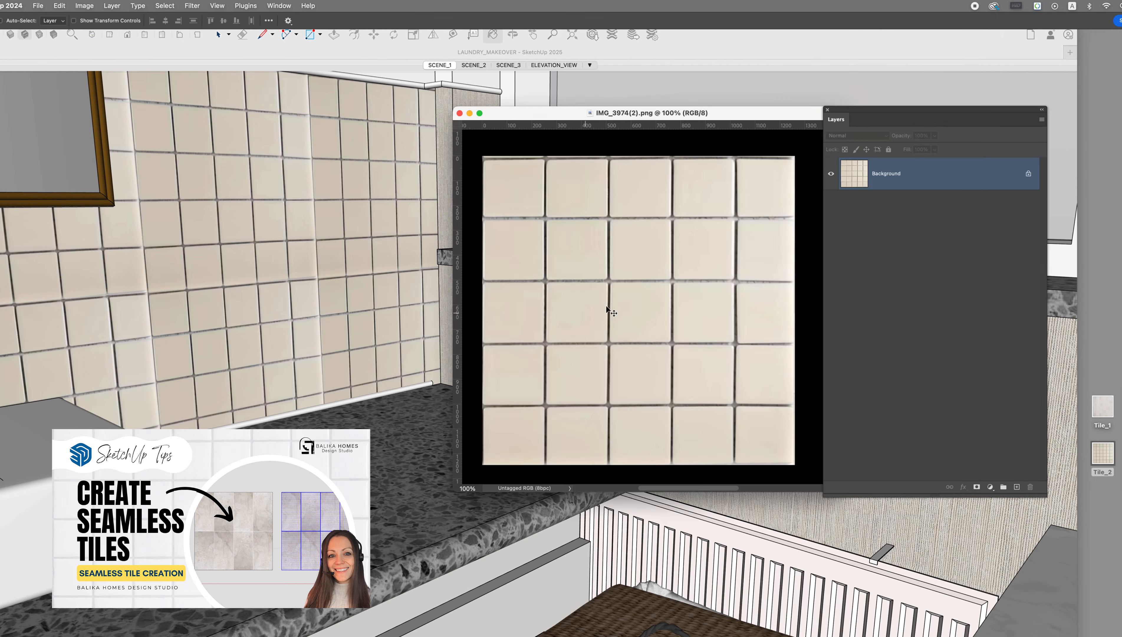
key(m)
drag(601, 145, 618, 470)
key(super+j)
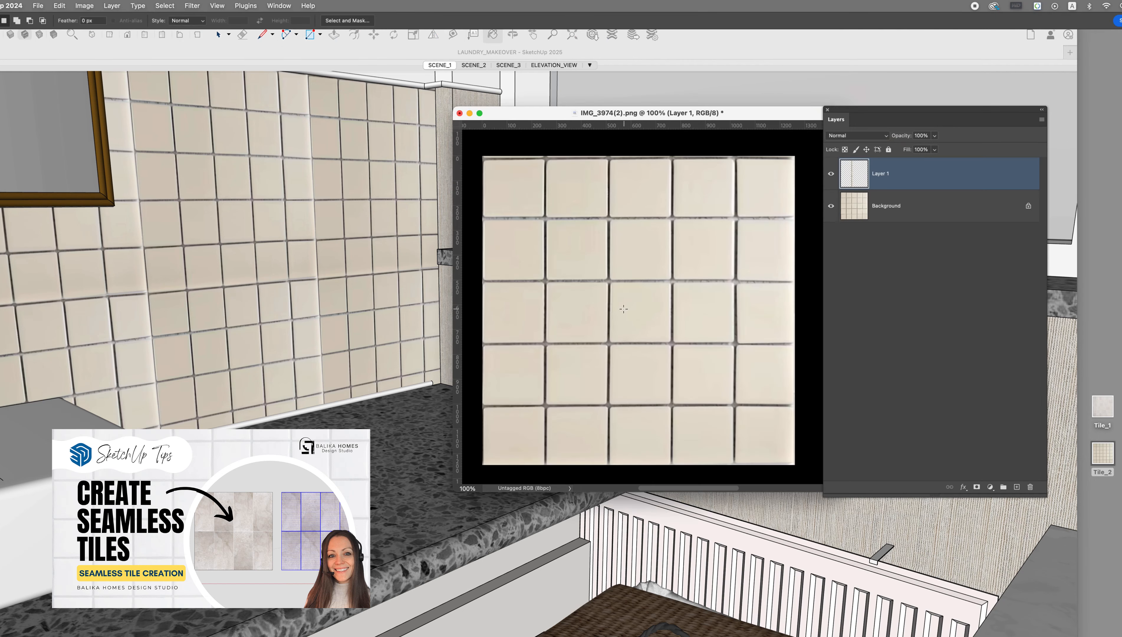
key(v)
drag(602, 320, 482, 319)
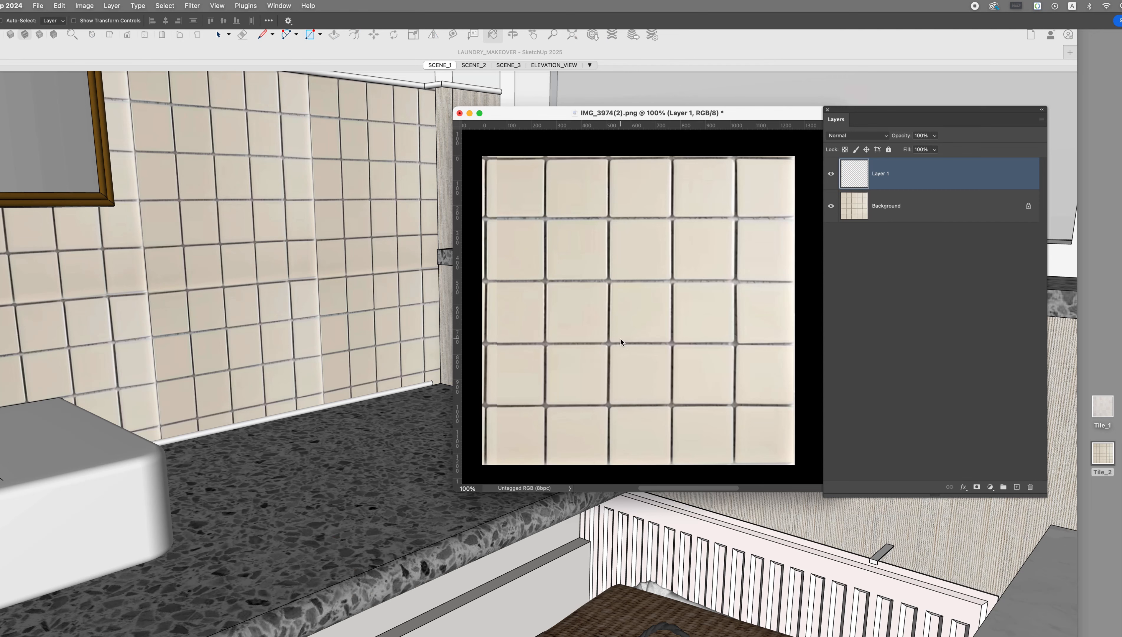
- Erase the vertical strip's excess, merge it into the background, save the texture and return to SketchUp
key(e)
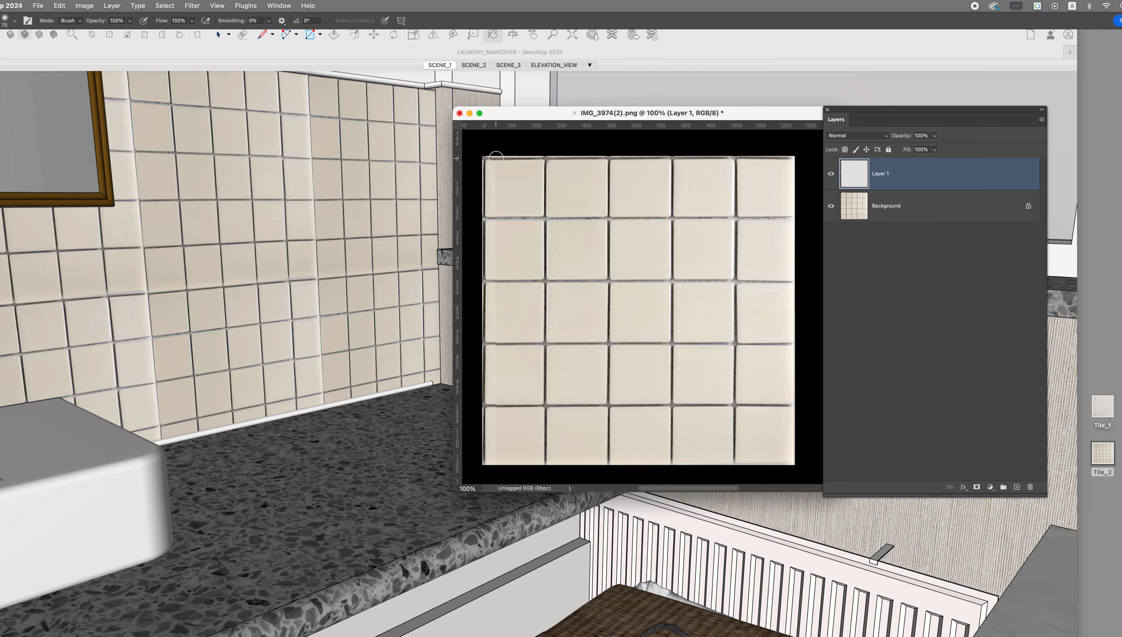
key(super+e)
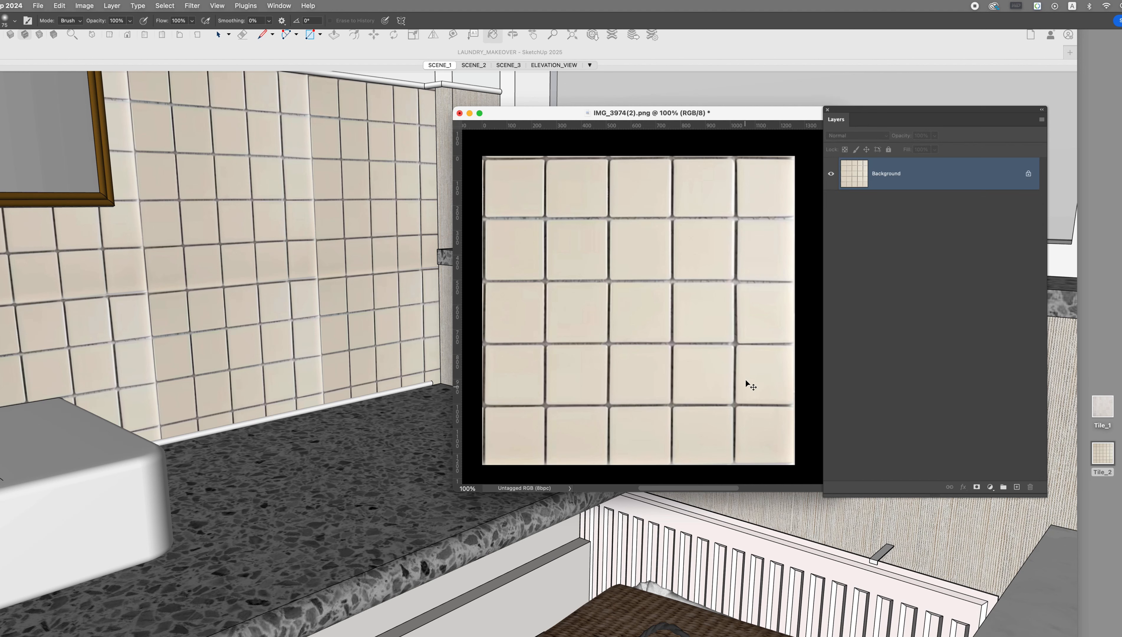
key(super+s)
key(v)
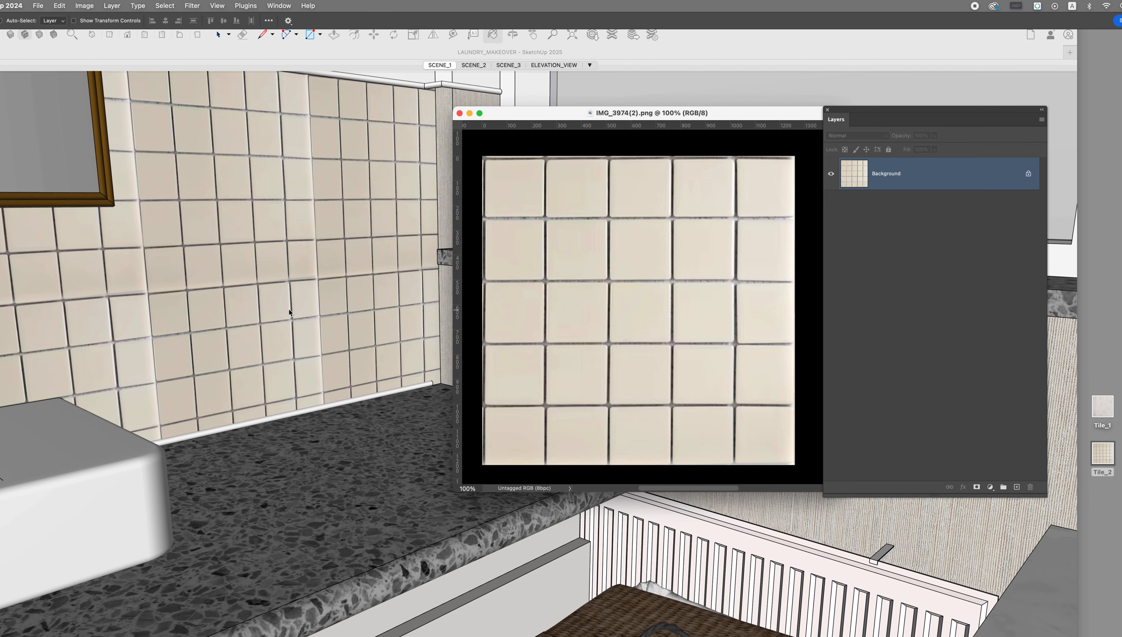
click(325, 308)
- In Photoshop, retouch the texture's lower edge with the Clone Stamp, save it and return to SketchUp
key(super+Tab)
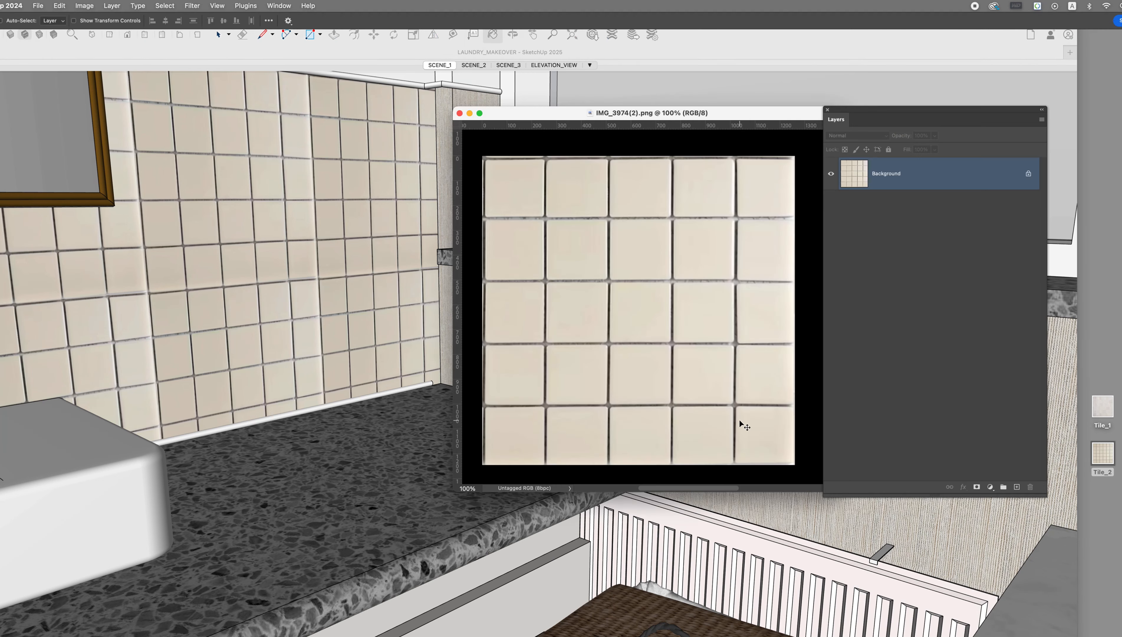
key(s)
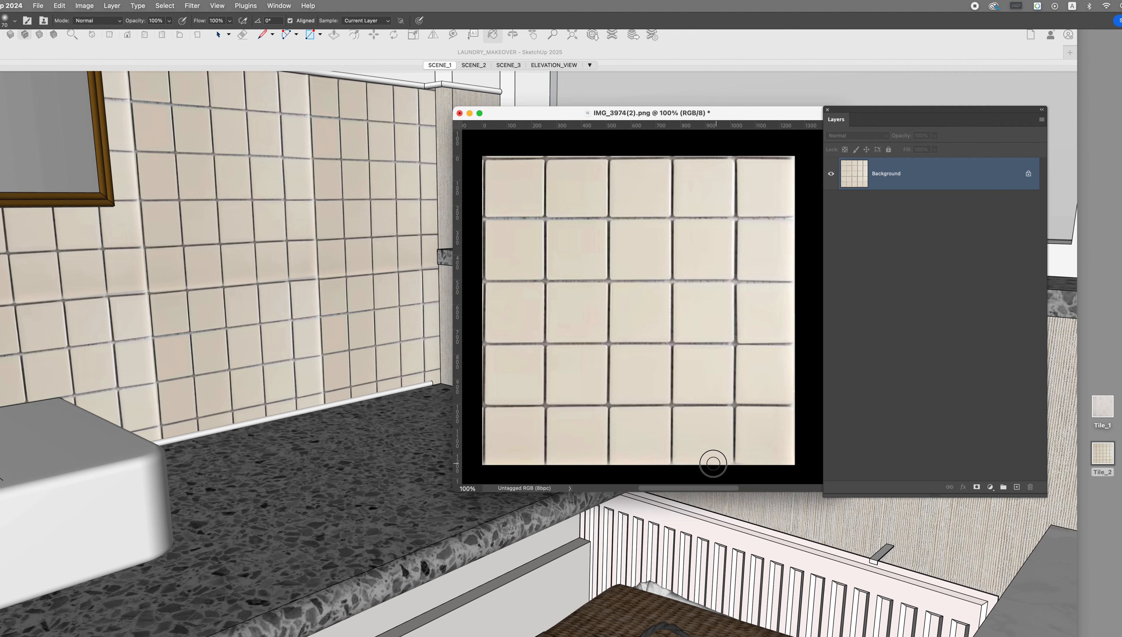
key(super+s)
click(435, 283)
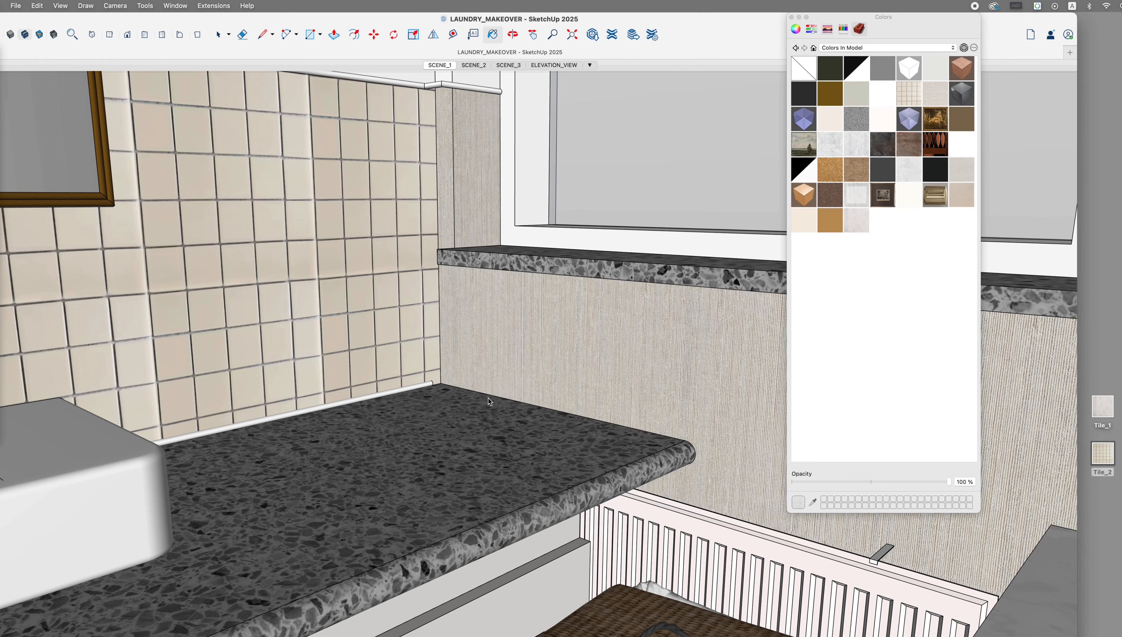
- Look through the tile materials in the 3D Warehouse window over the kitchen model
key(super+Tab)
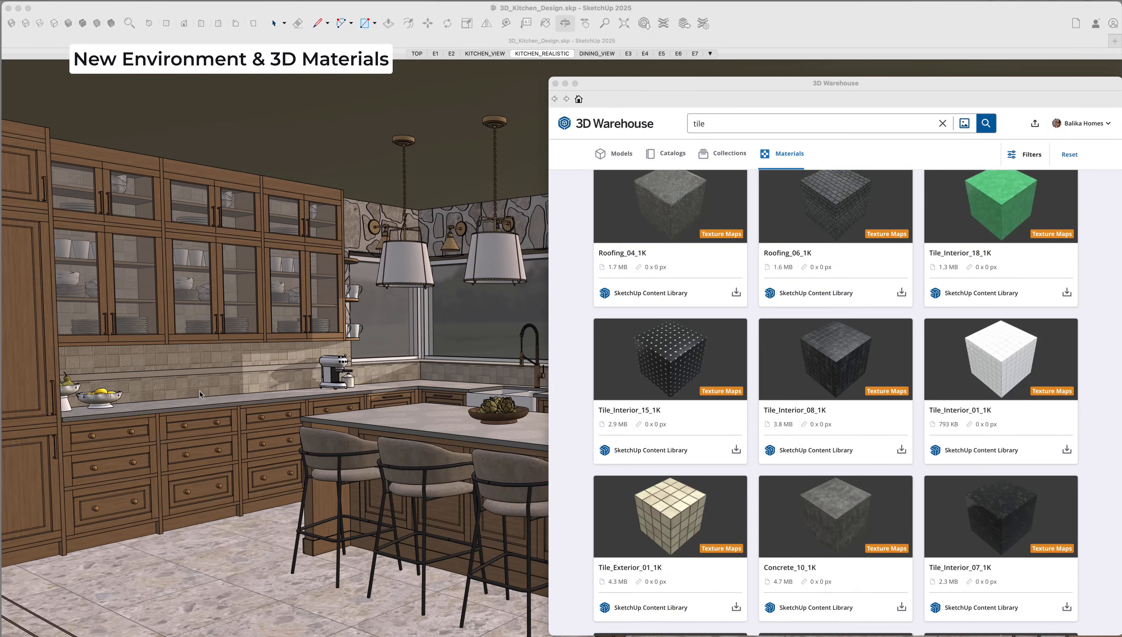
drag(747, 86, 734, 71)
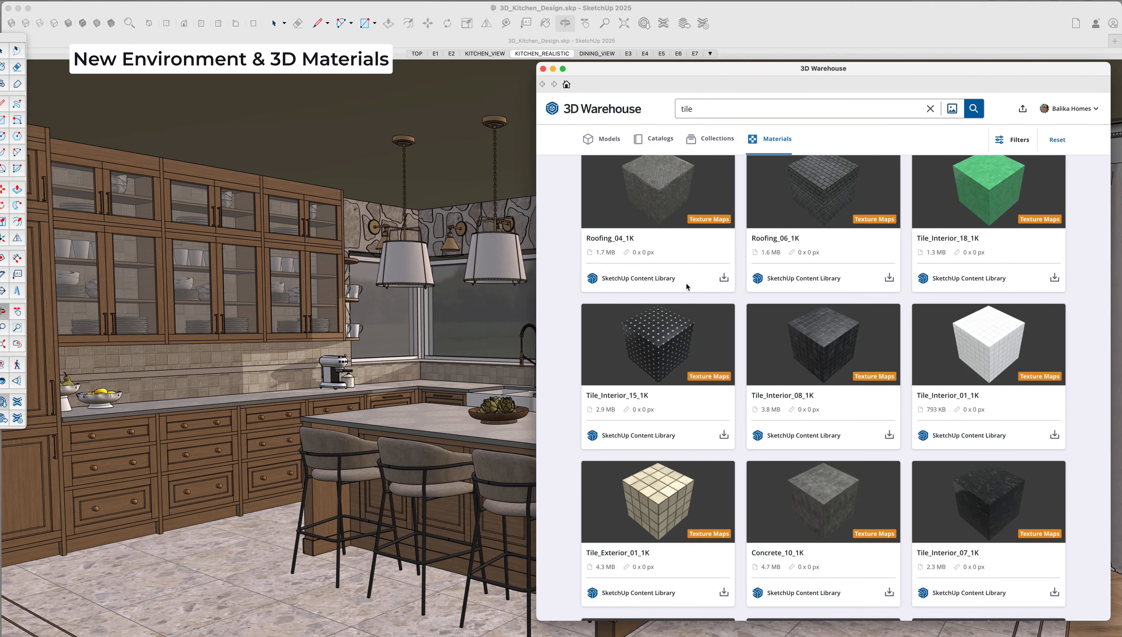
scroll(689, 283, down, 3)
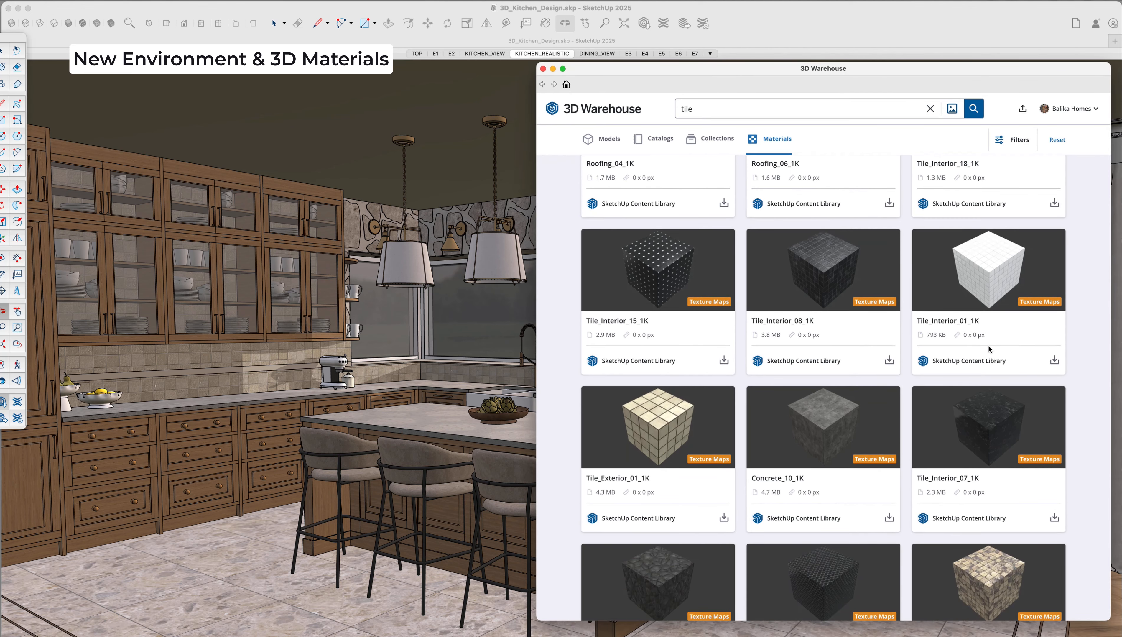
scroll(1009, 393, down, 3)
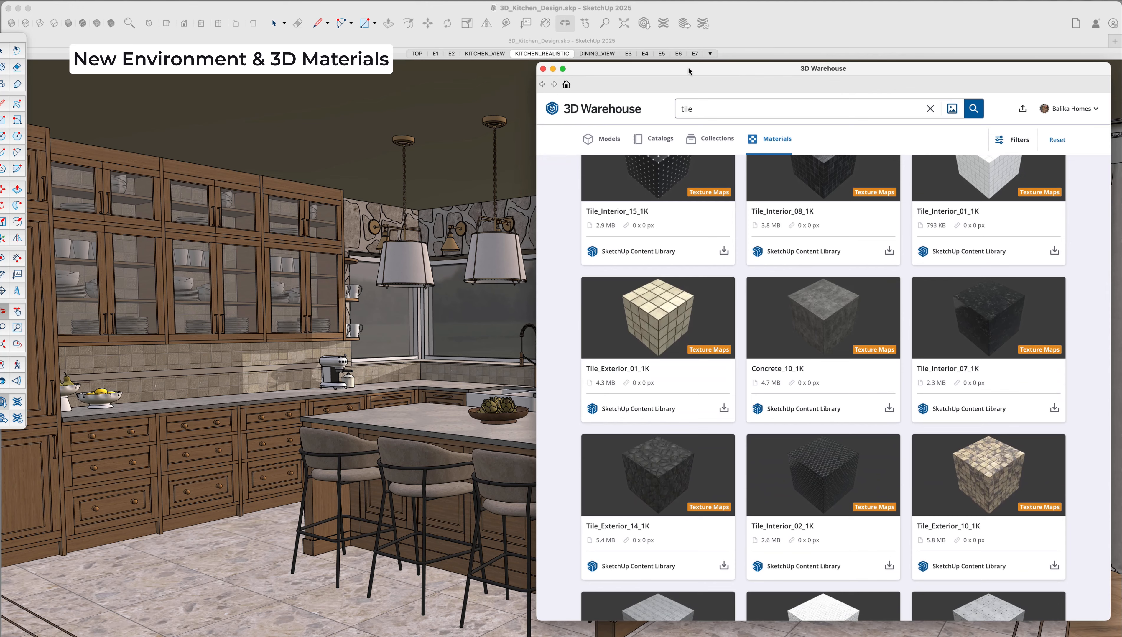
mouse_move(688, 71)
mouse_down()
mouse_move(333, 134)
mouse_move(163, 66)
mouse_up()
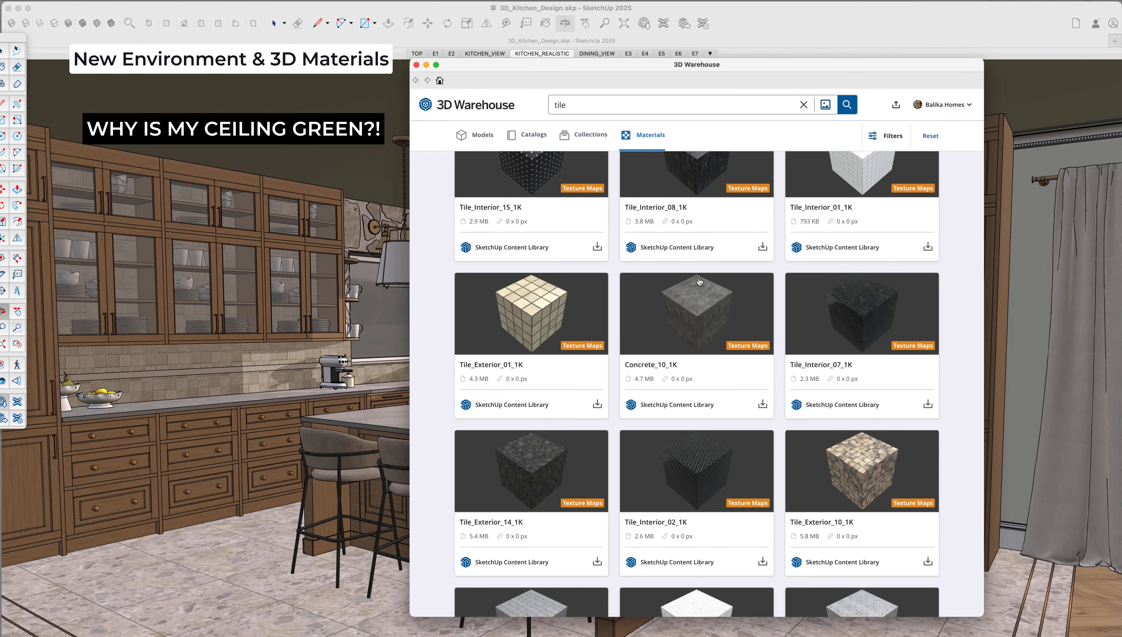
- Highlight the number of tile material results and show their thumbnails as 3D cubes
scroll(699, 282, up, 10)
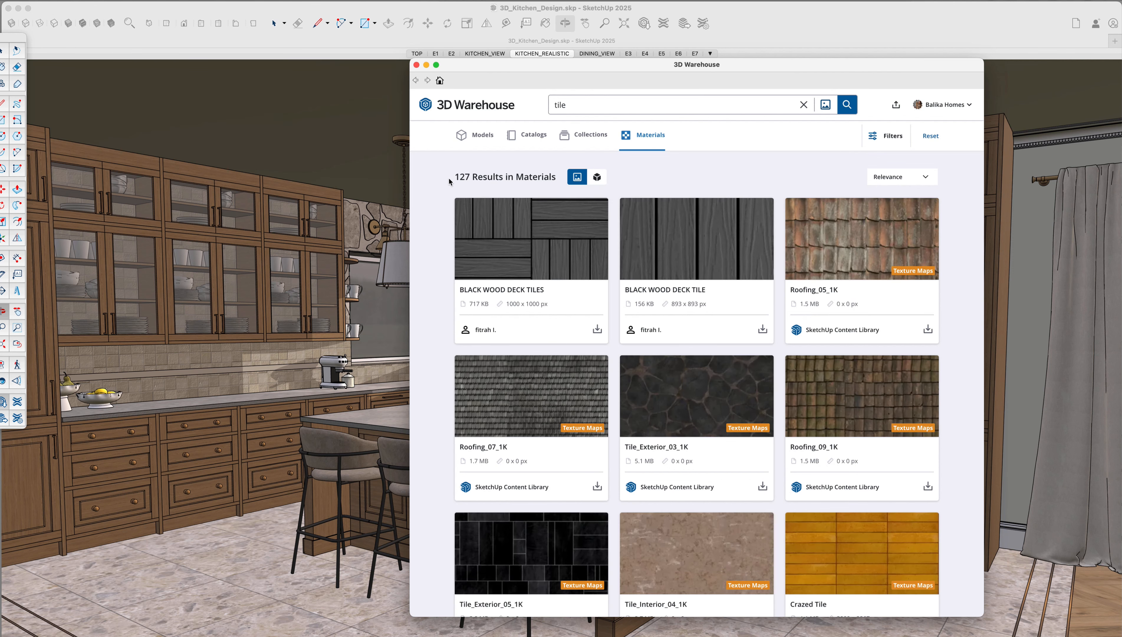
drag(453, 177, 469, 176)
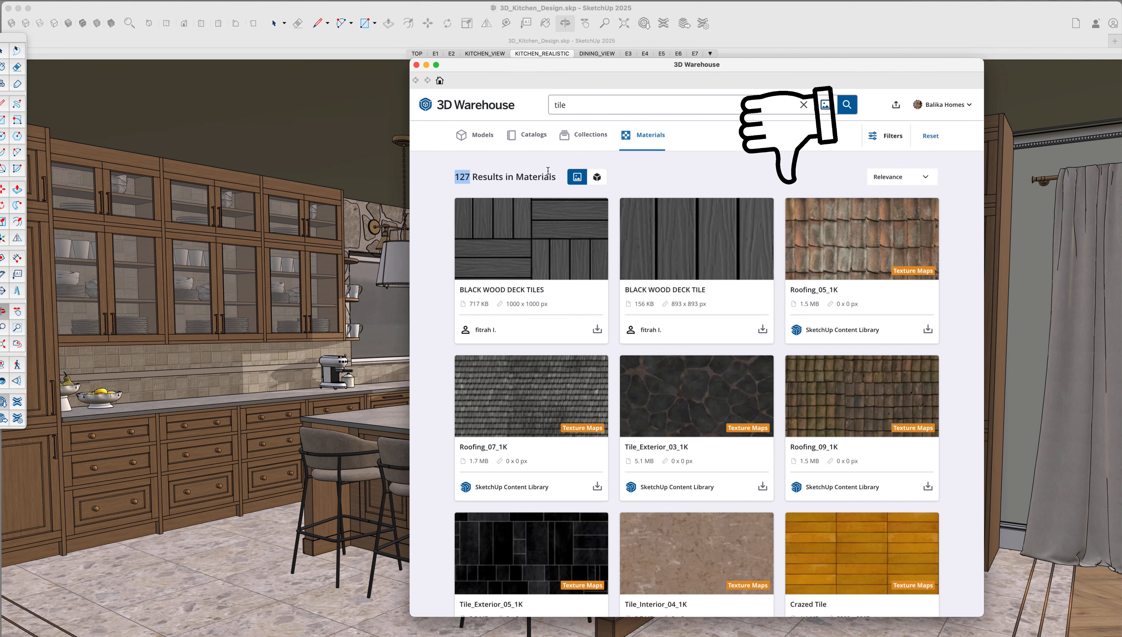
click(597, 176)
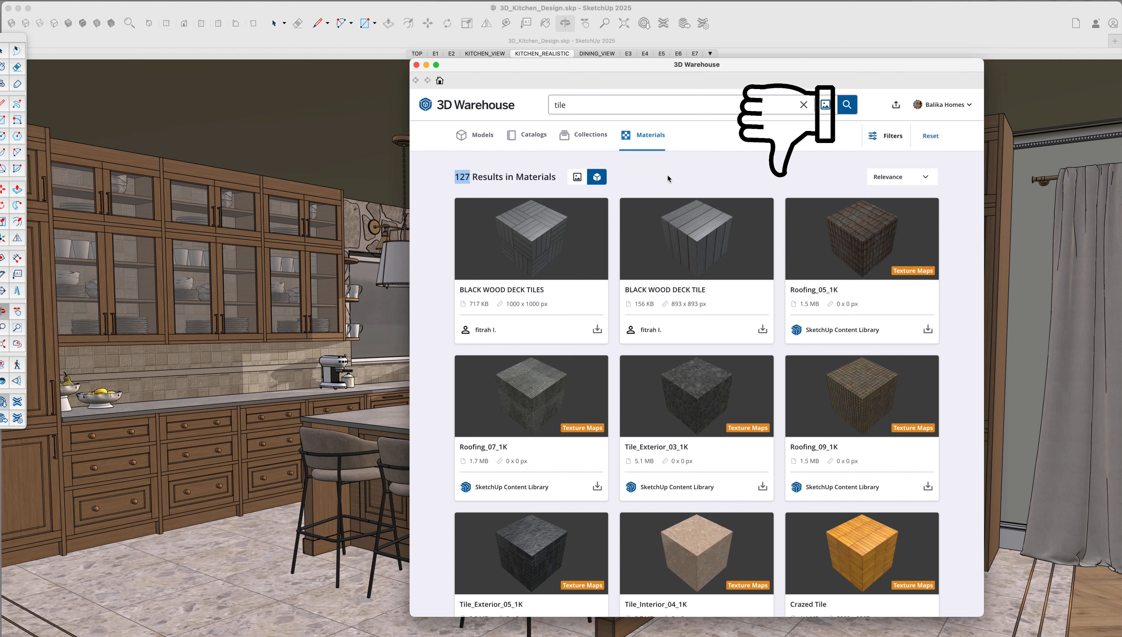